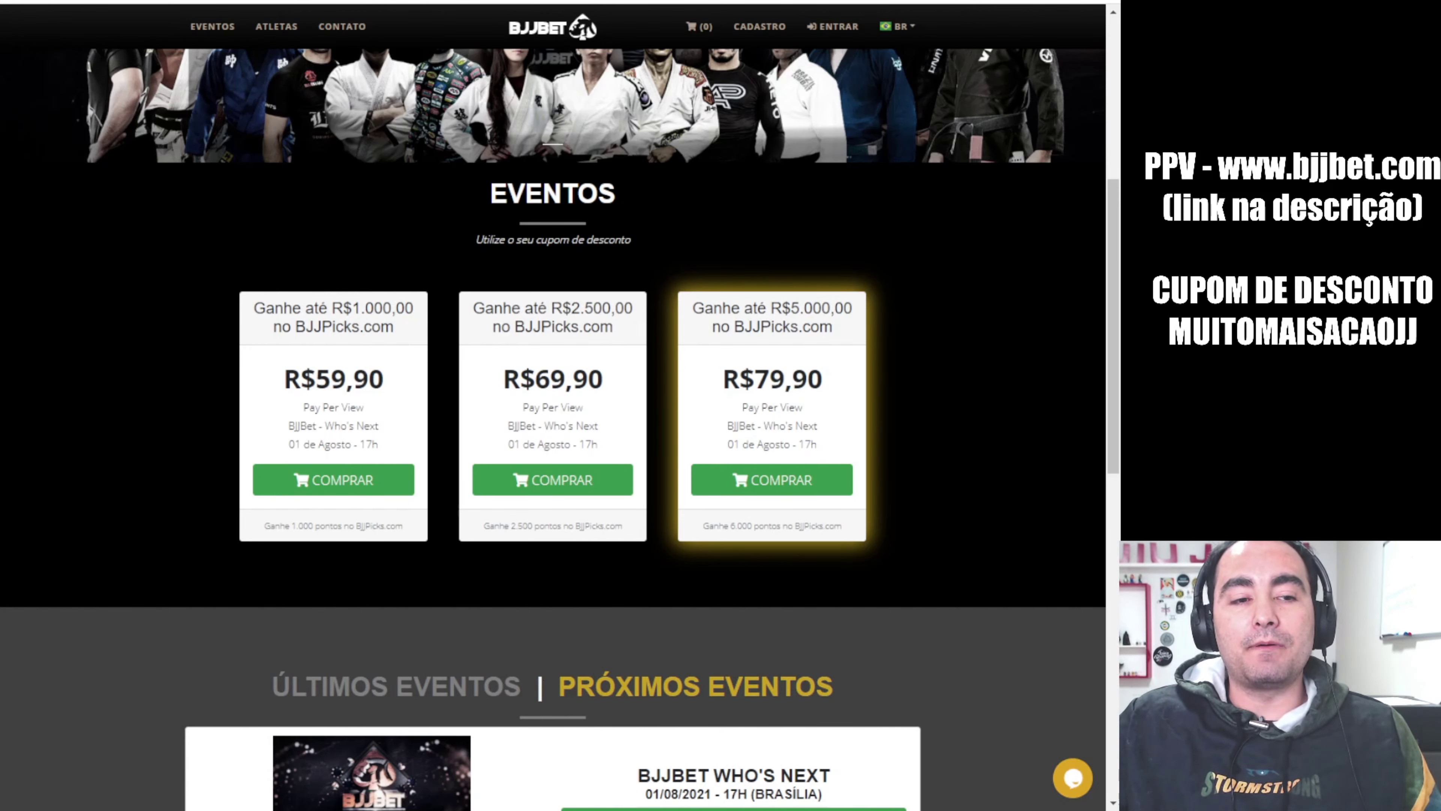
drag(304, 378, 394, 363)
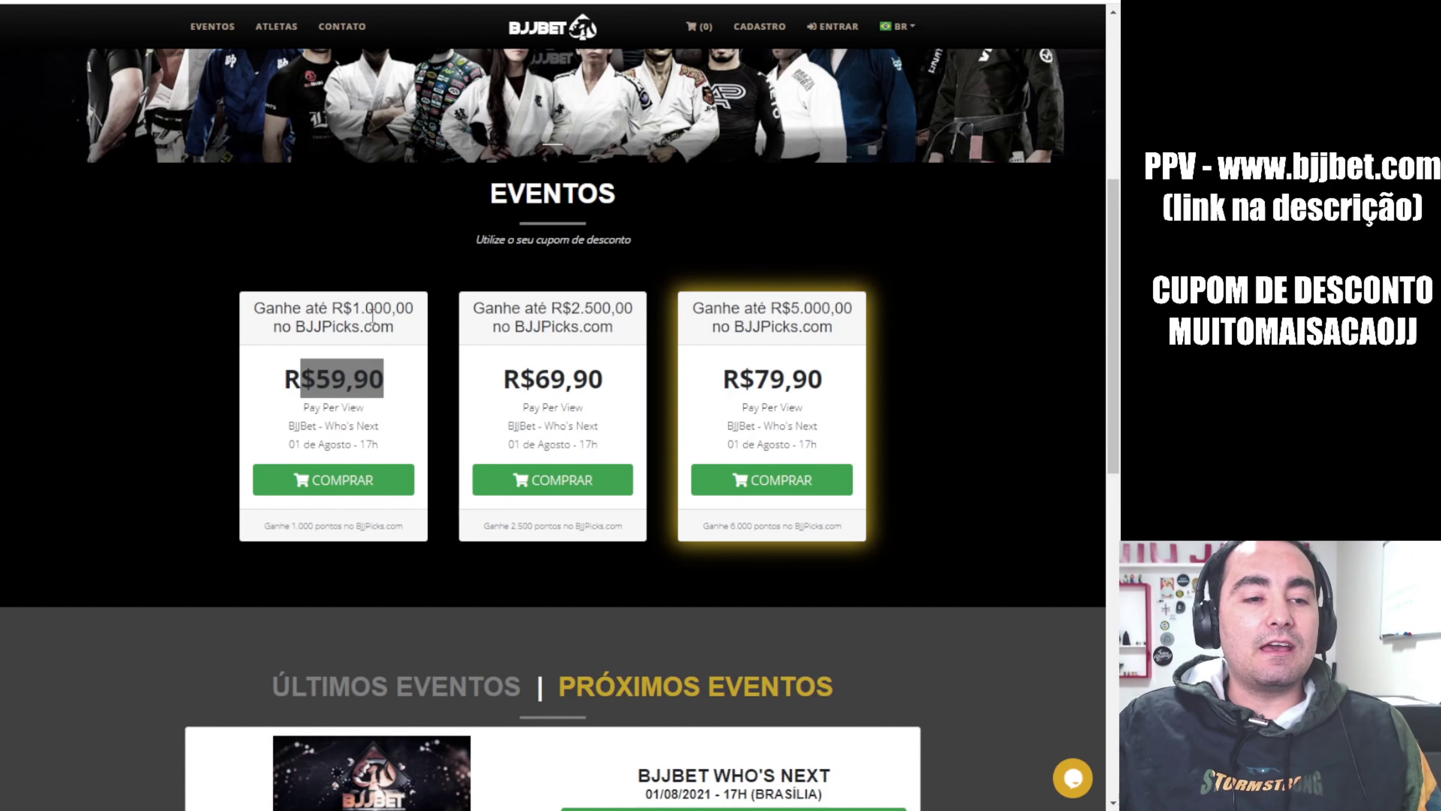
drag(271, 525, 340, 523)
click(363, 524)
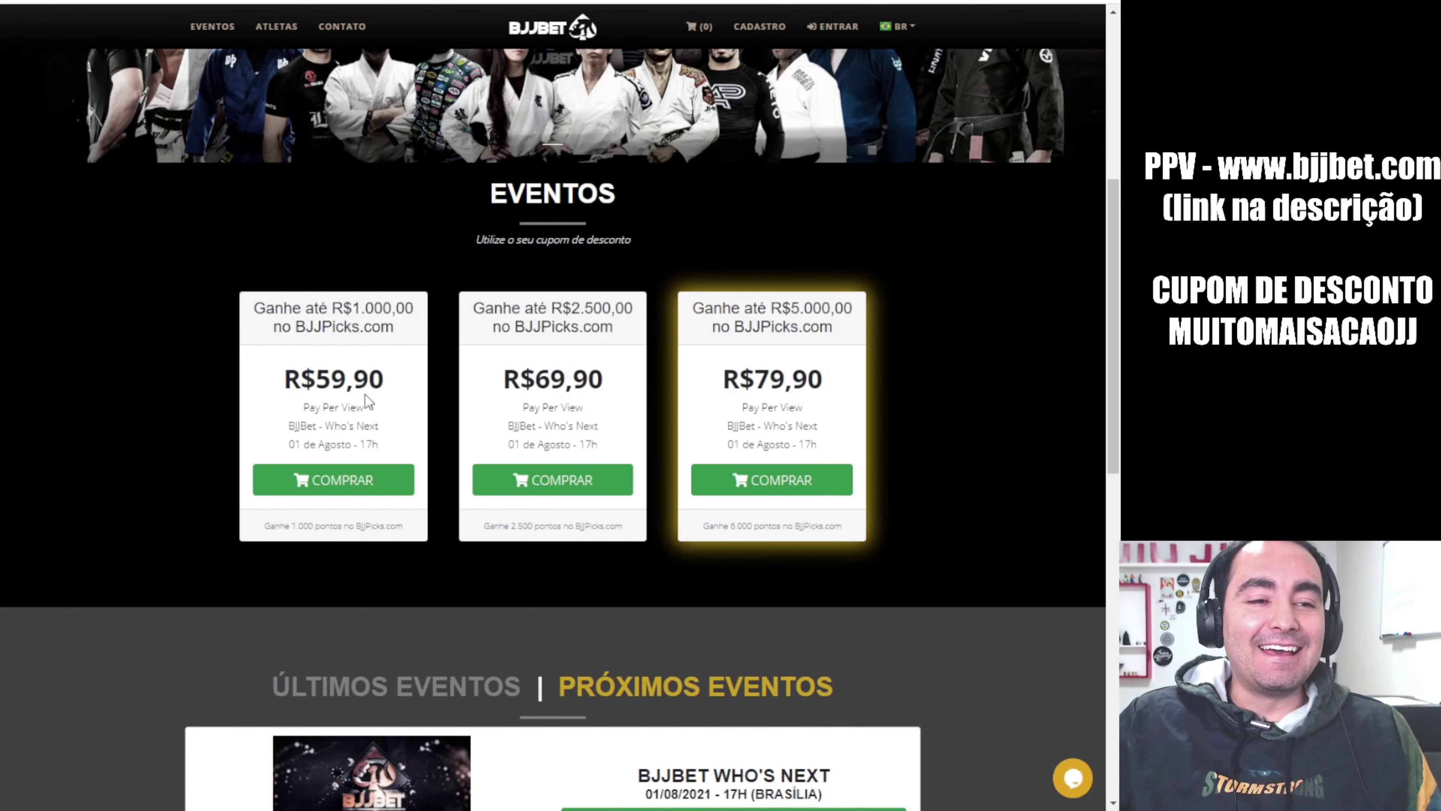
drag(284, 308, 401, 308)
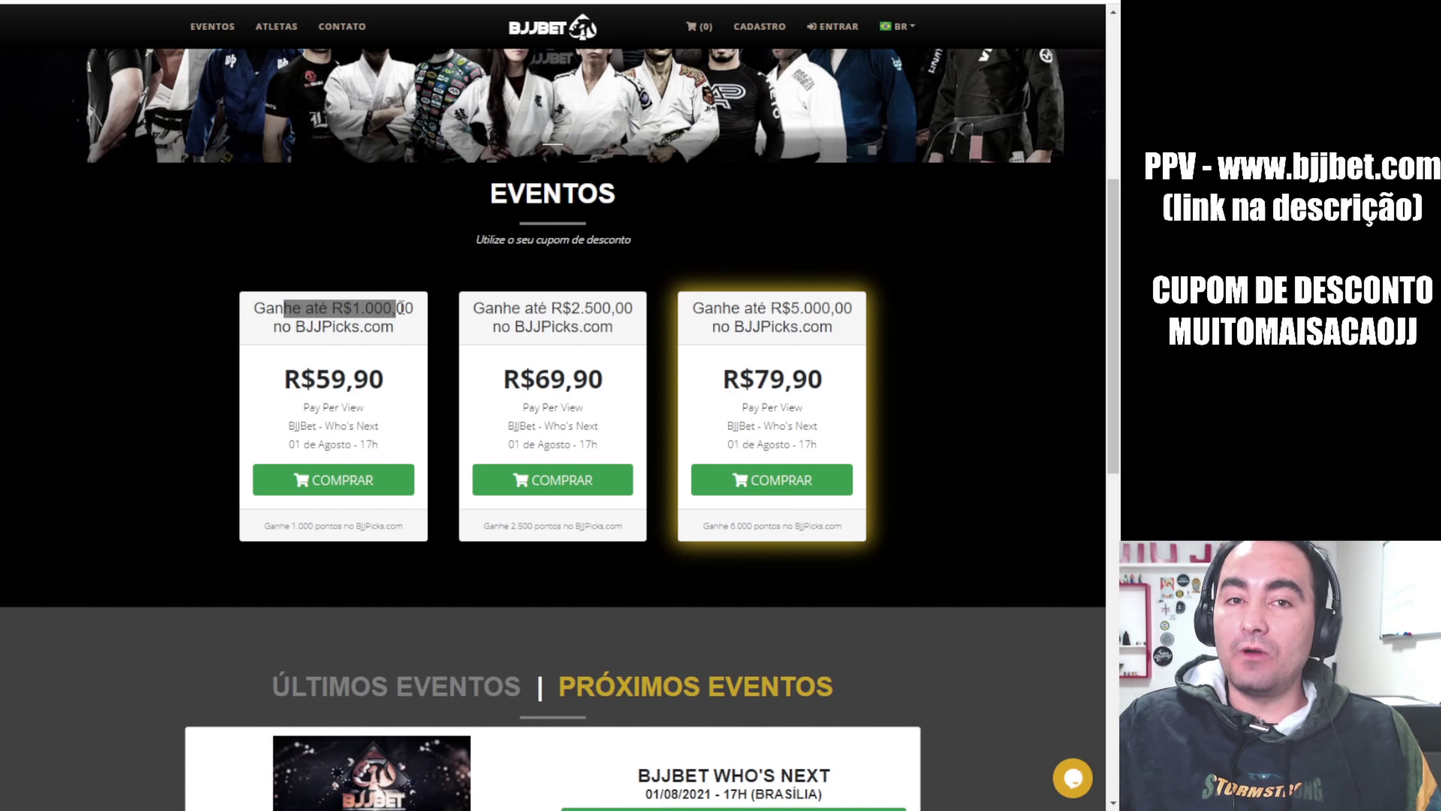
drag(485, 308, 594, 327)
click(603, 332)
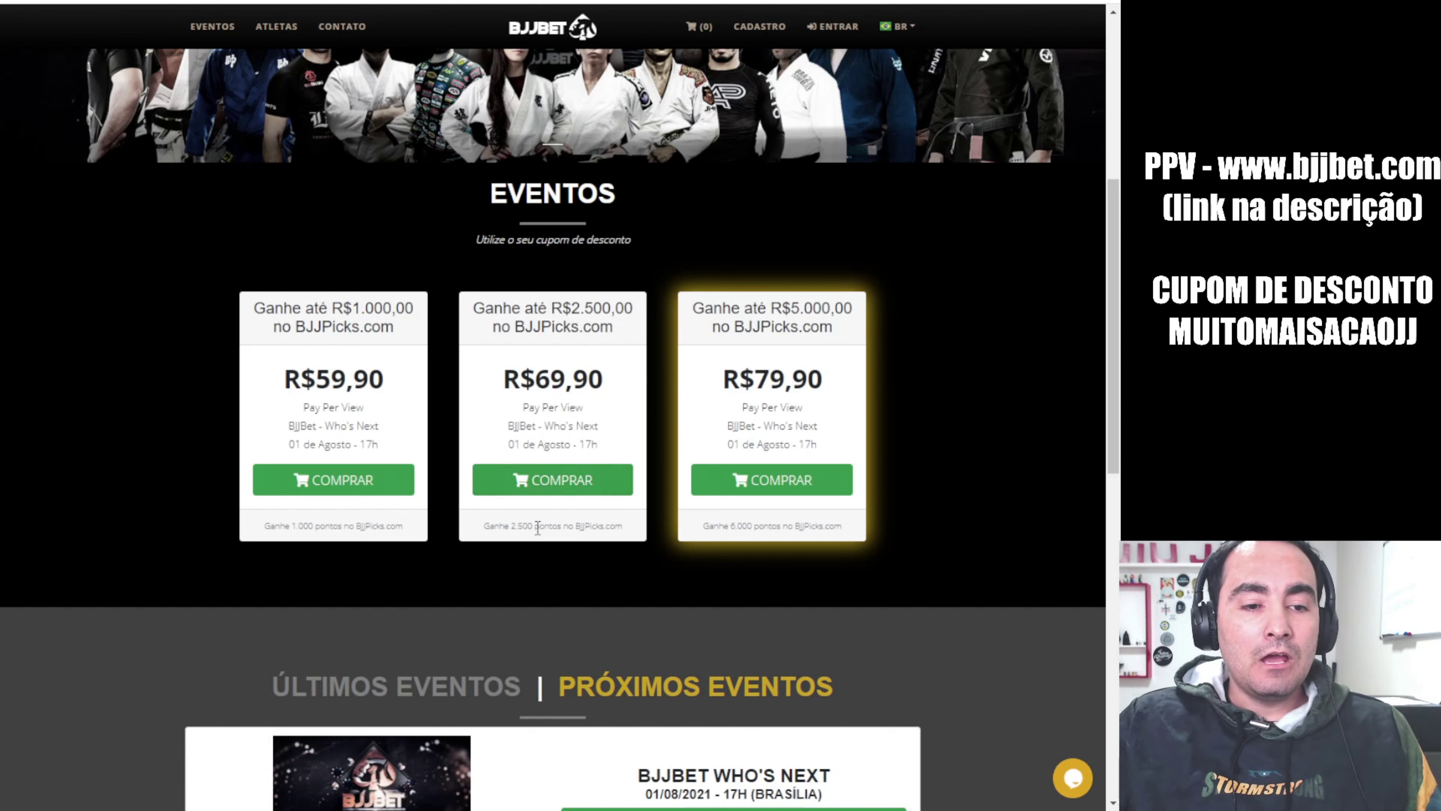
mouse_move(488, 529)
mouse_down()
mouse_move(542, 525)
mouse_move(510, 523)
mouse_up()
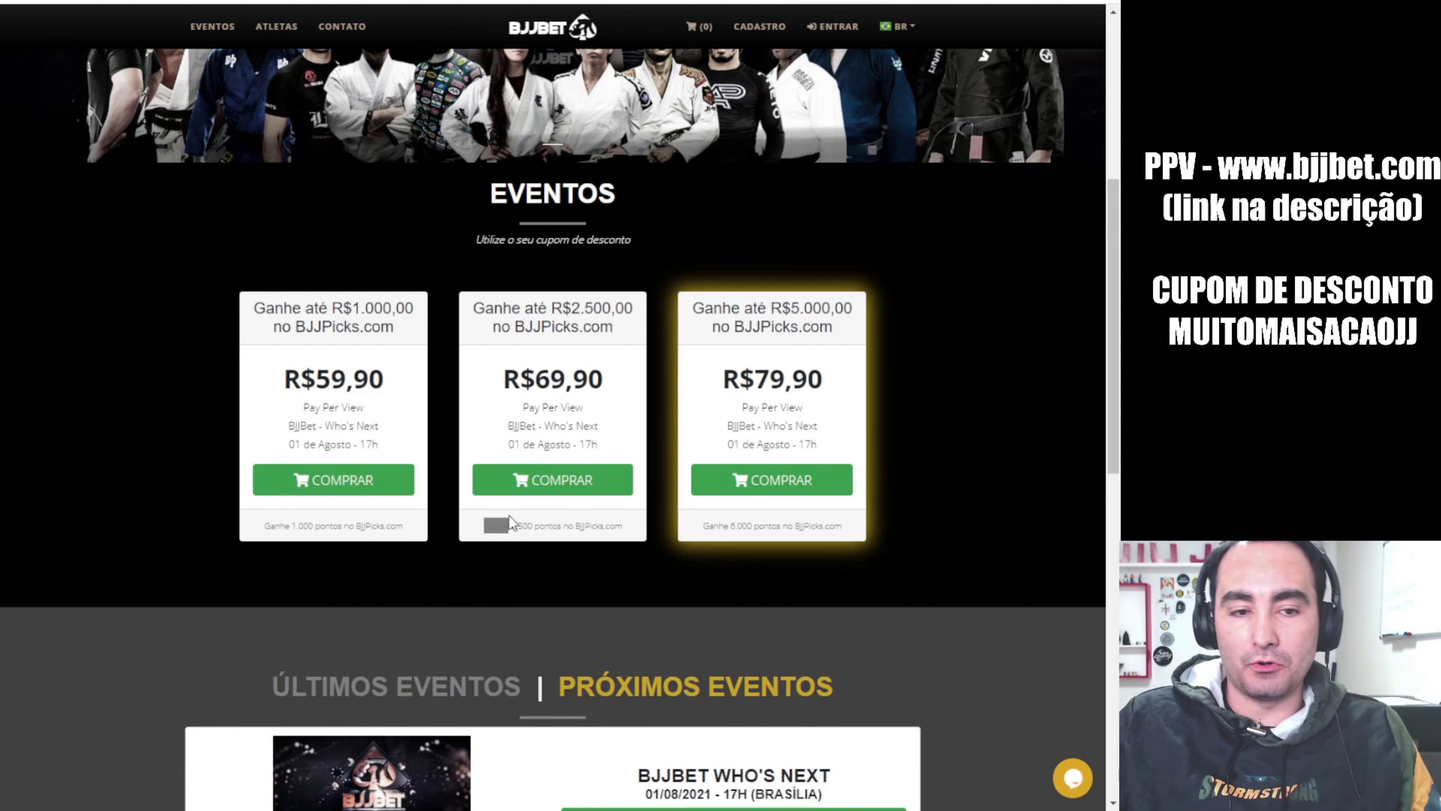
drag(551, 308, 595, 313)
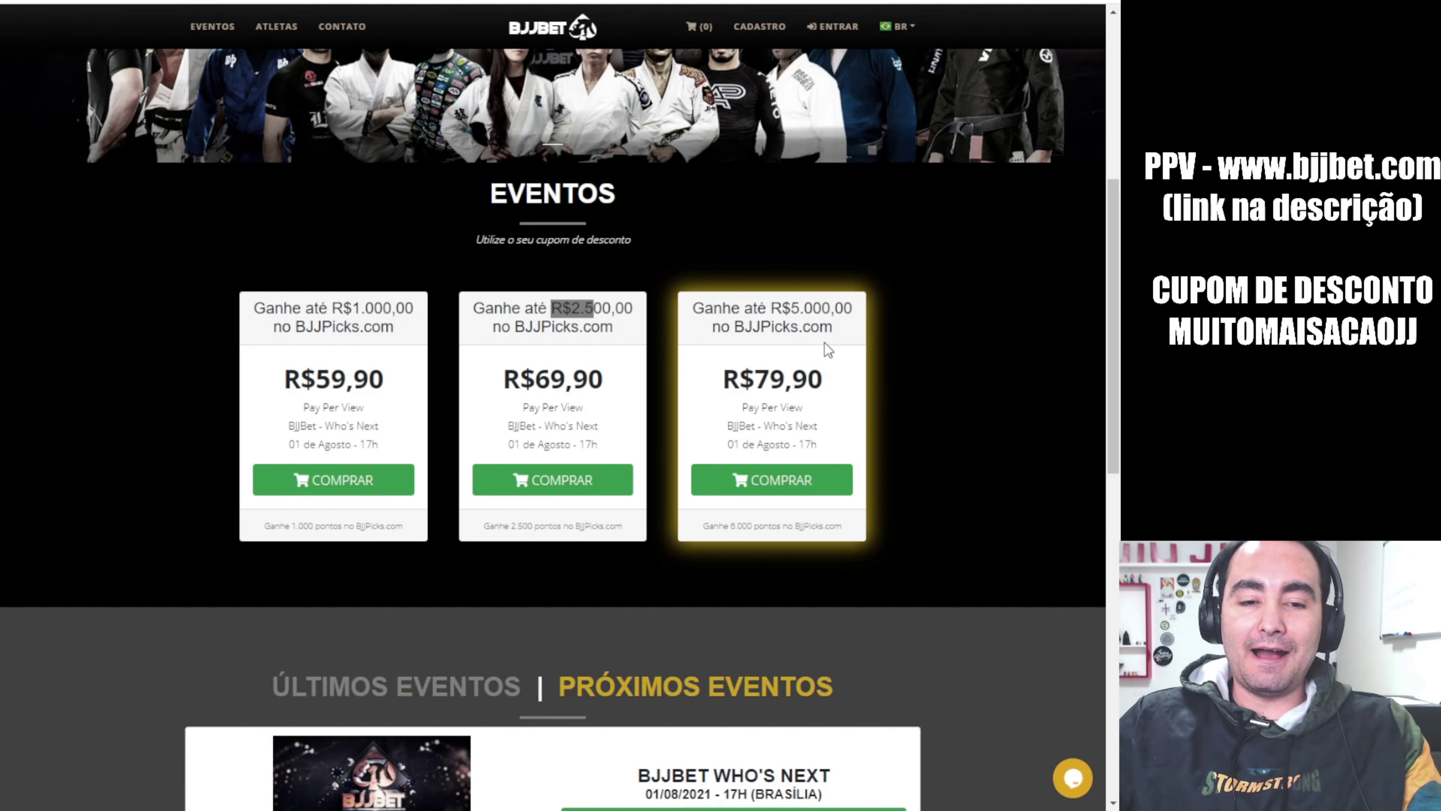
drag(694, 307, 744, 311)
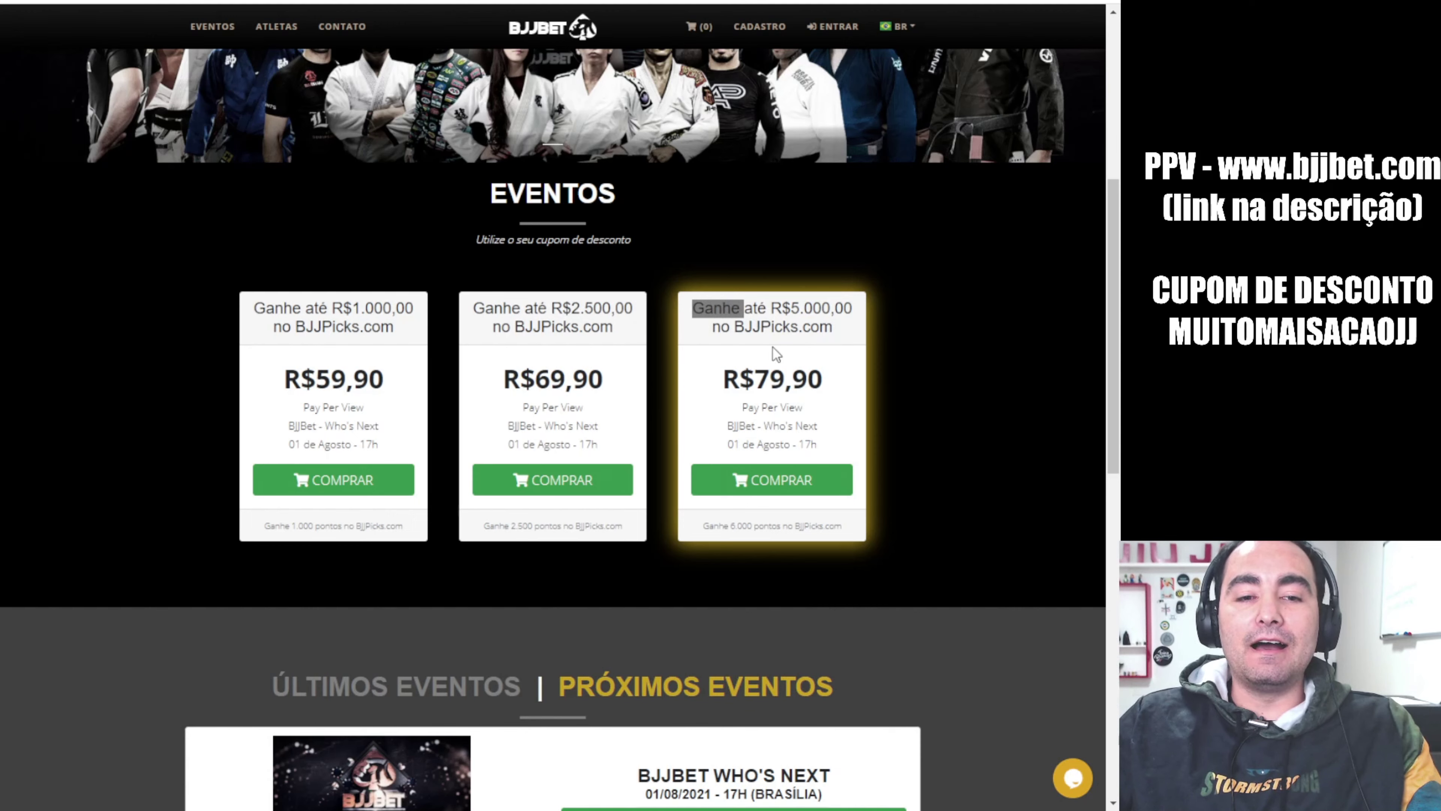
drag(718, 388, 824, 378)
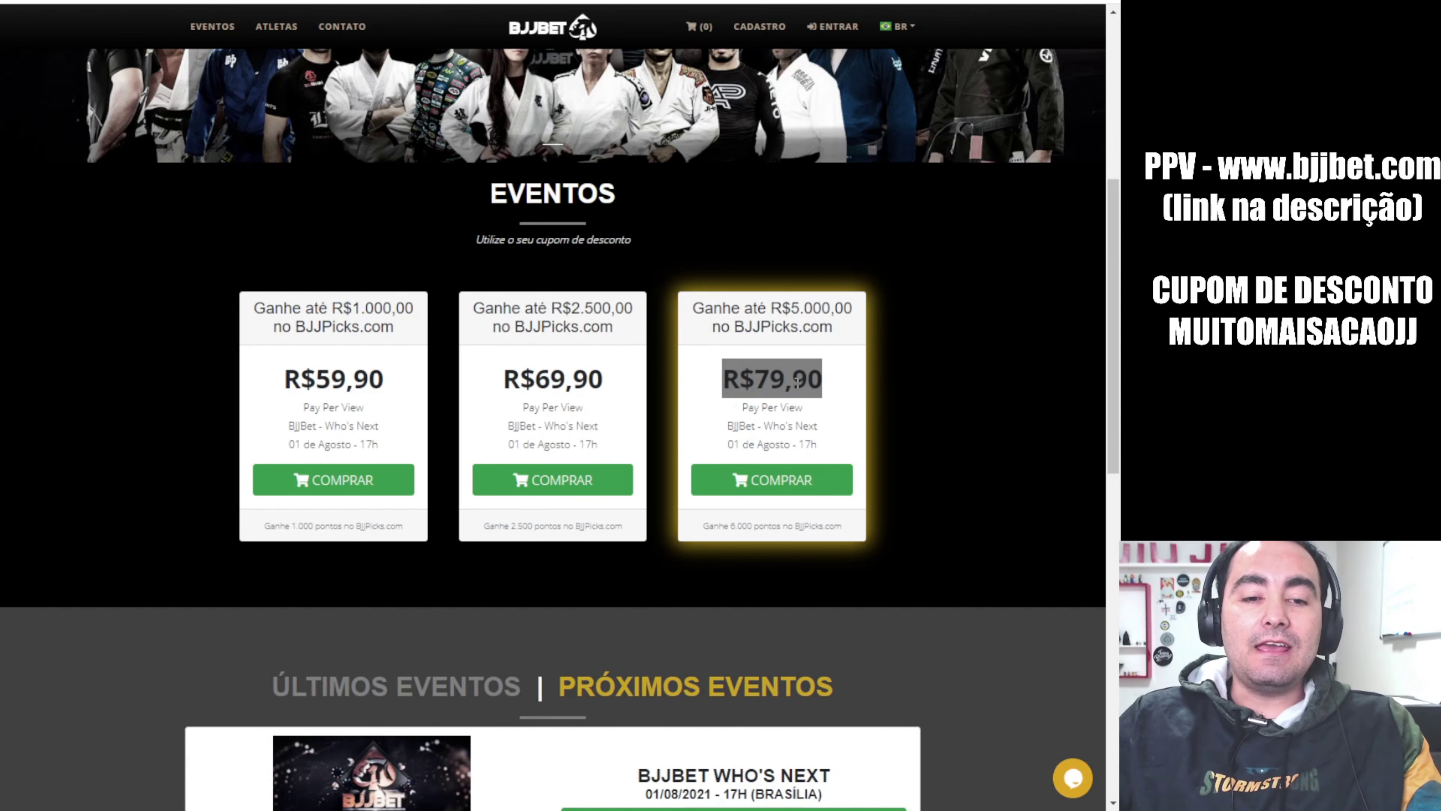
mouse_move(705, 528)
mouse_down()
mouse_move(747, 526)
mouse_move(729, 526)
mouse_up()
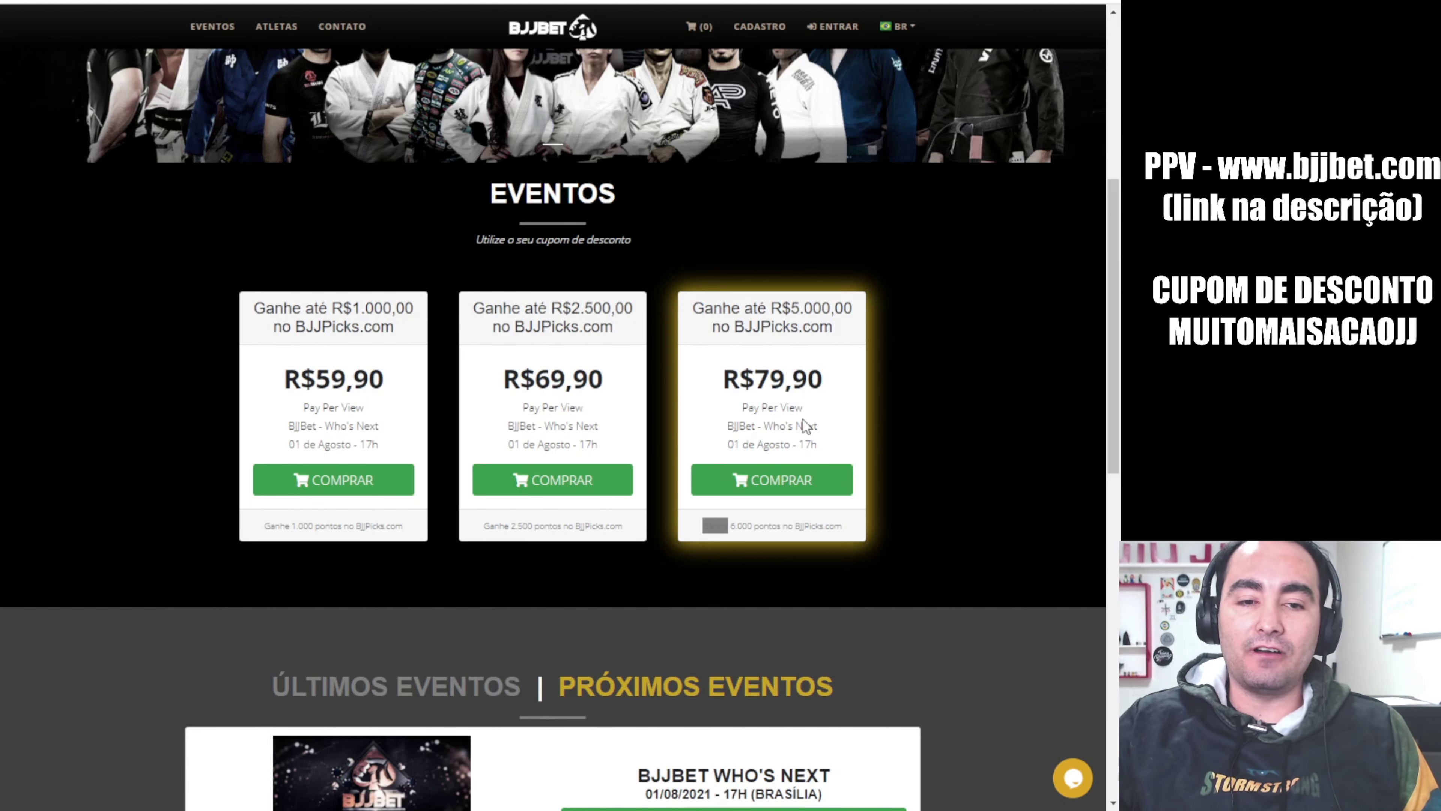
Add the R$79,90 Who's Next package to the cart and switch the login modal to Cadastre-se
click(775, 480)
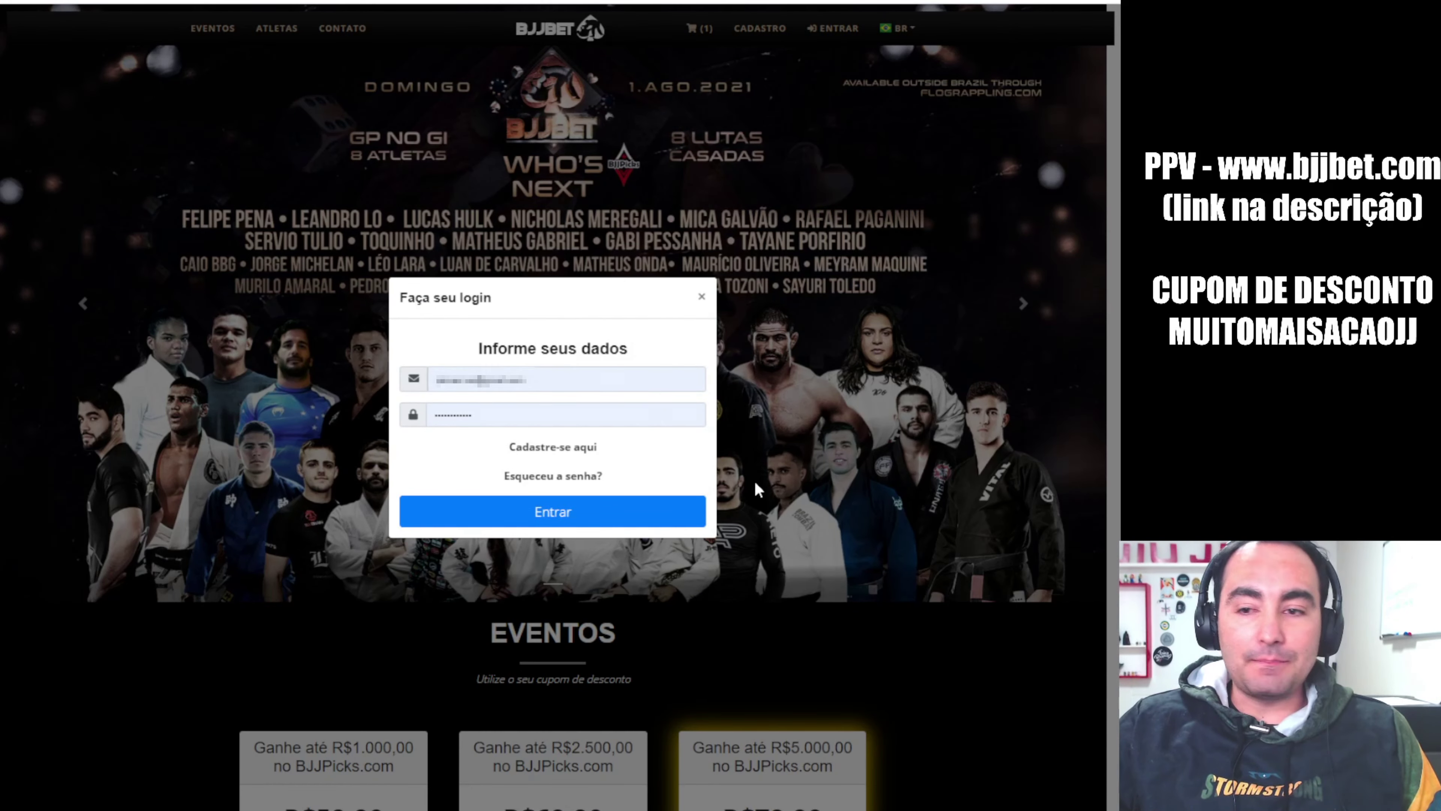
click(534, 380)
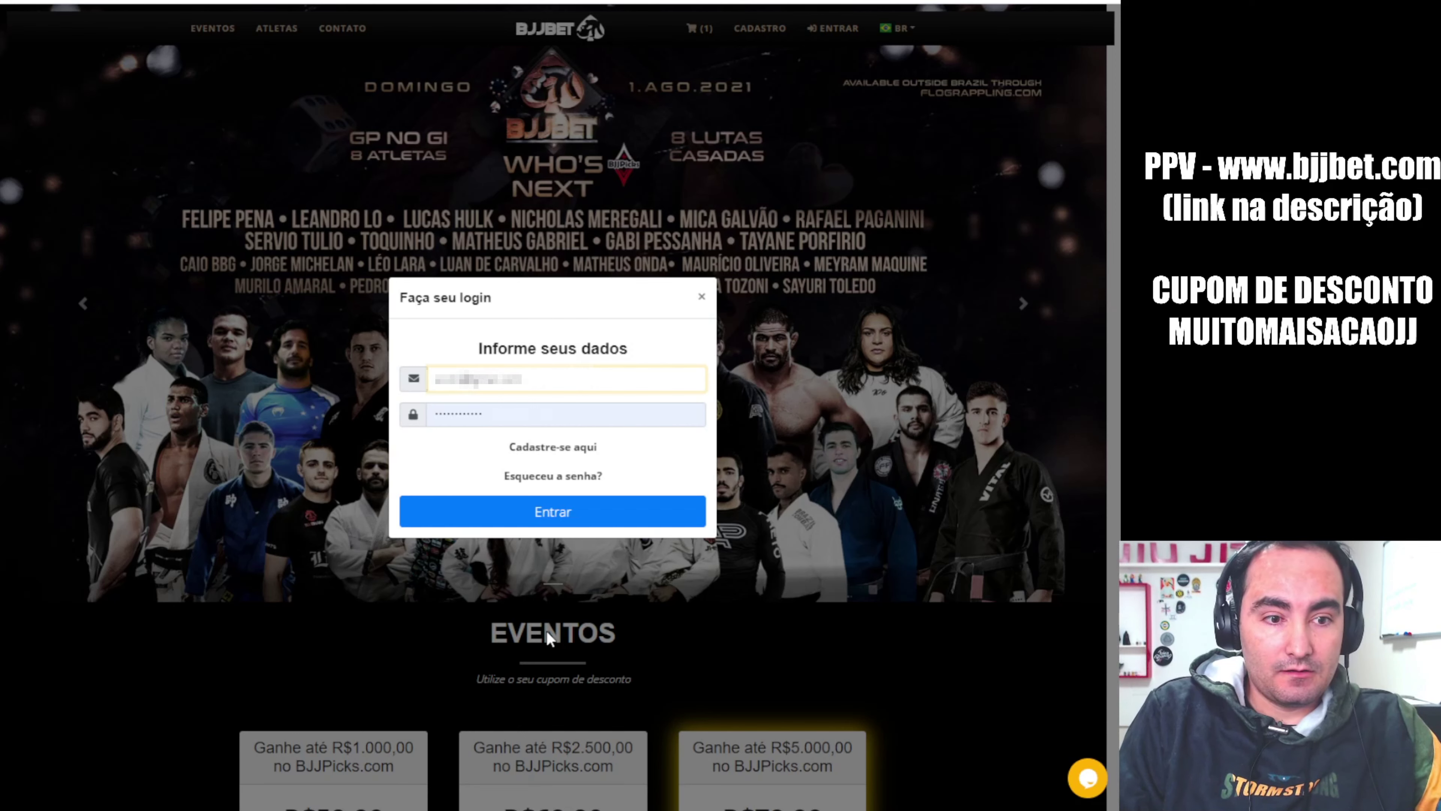
text(gmail.com)
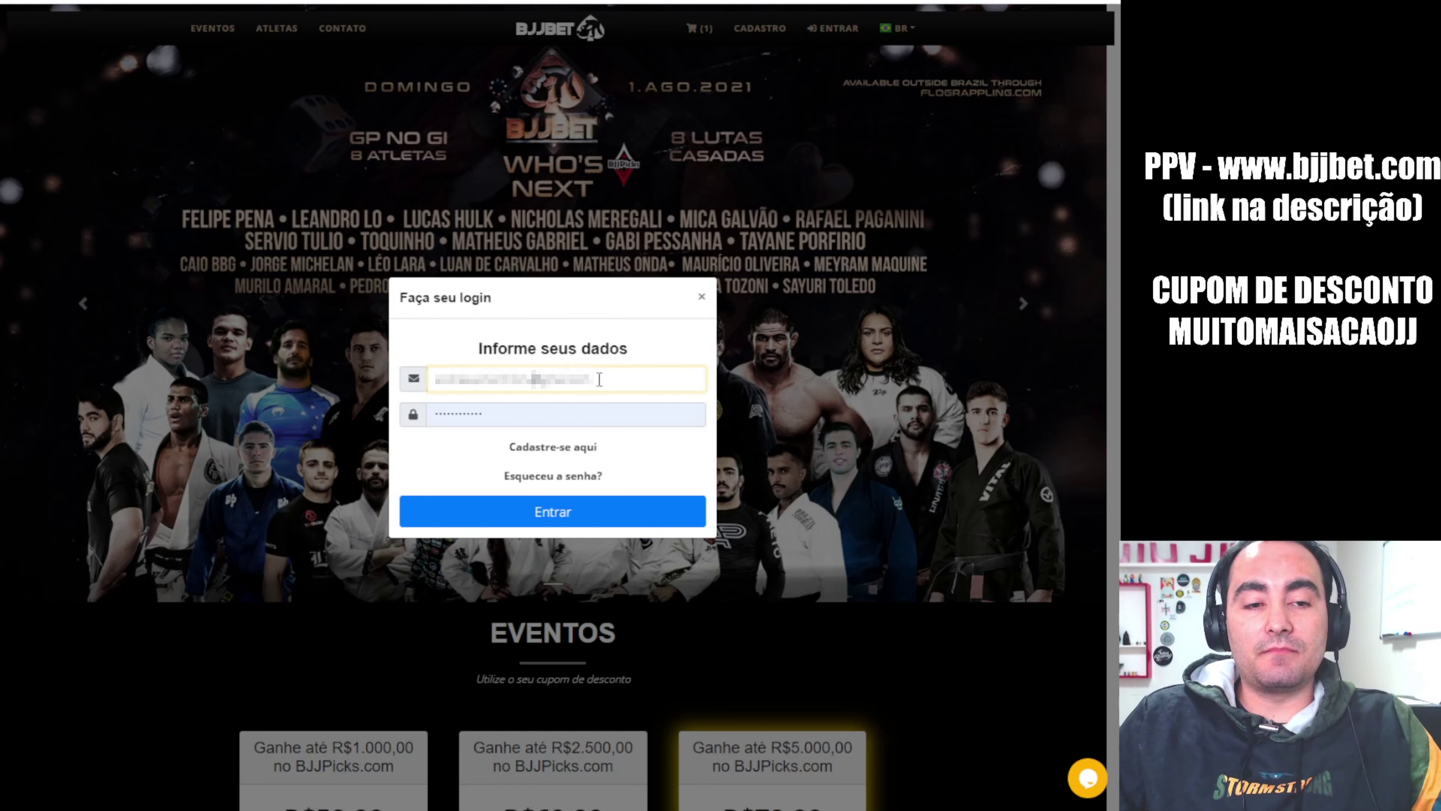
click(555, 447)
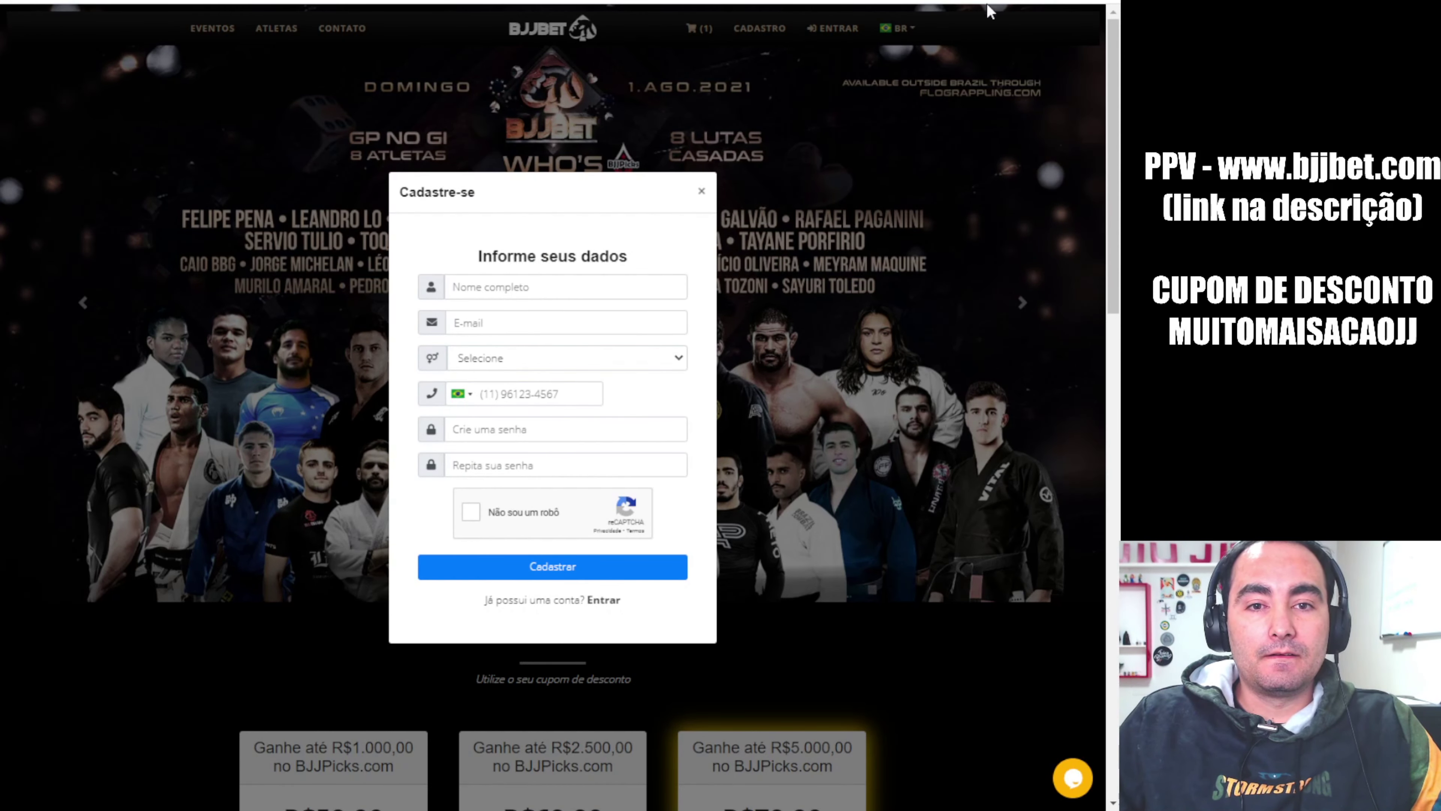
Enter the new user's full name, e-mail, Feminino gender and phone number
click(556, 287)
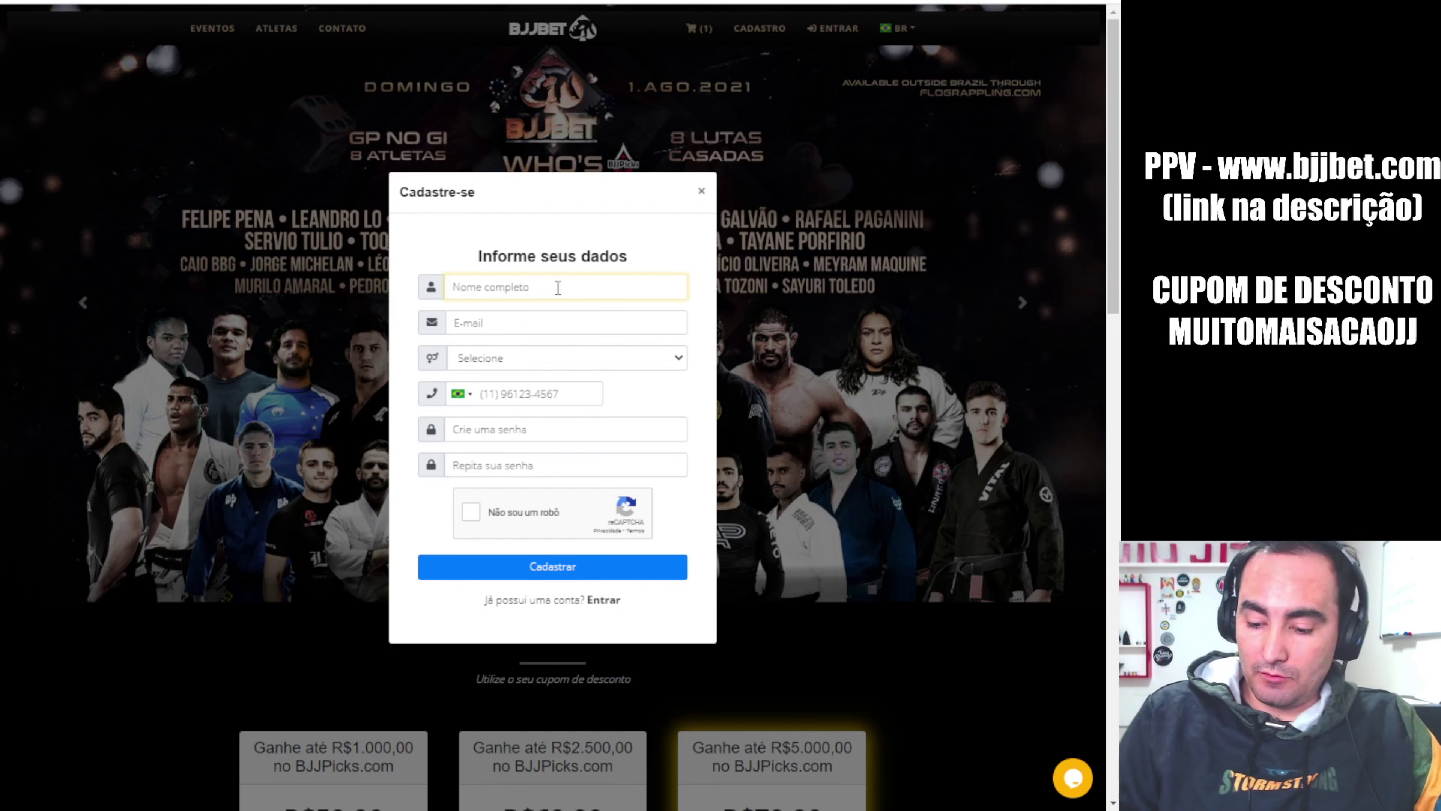
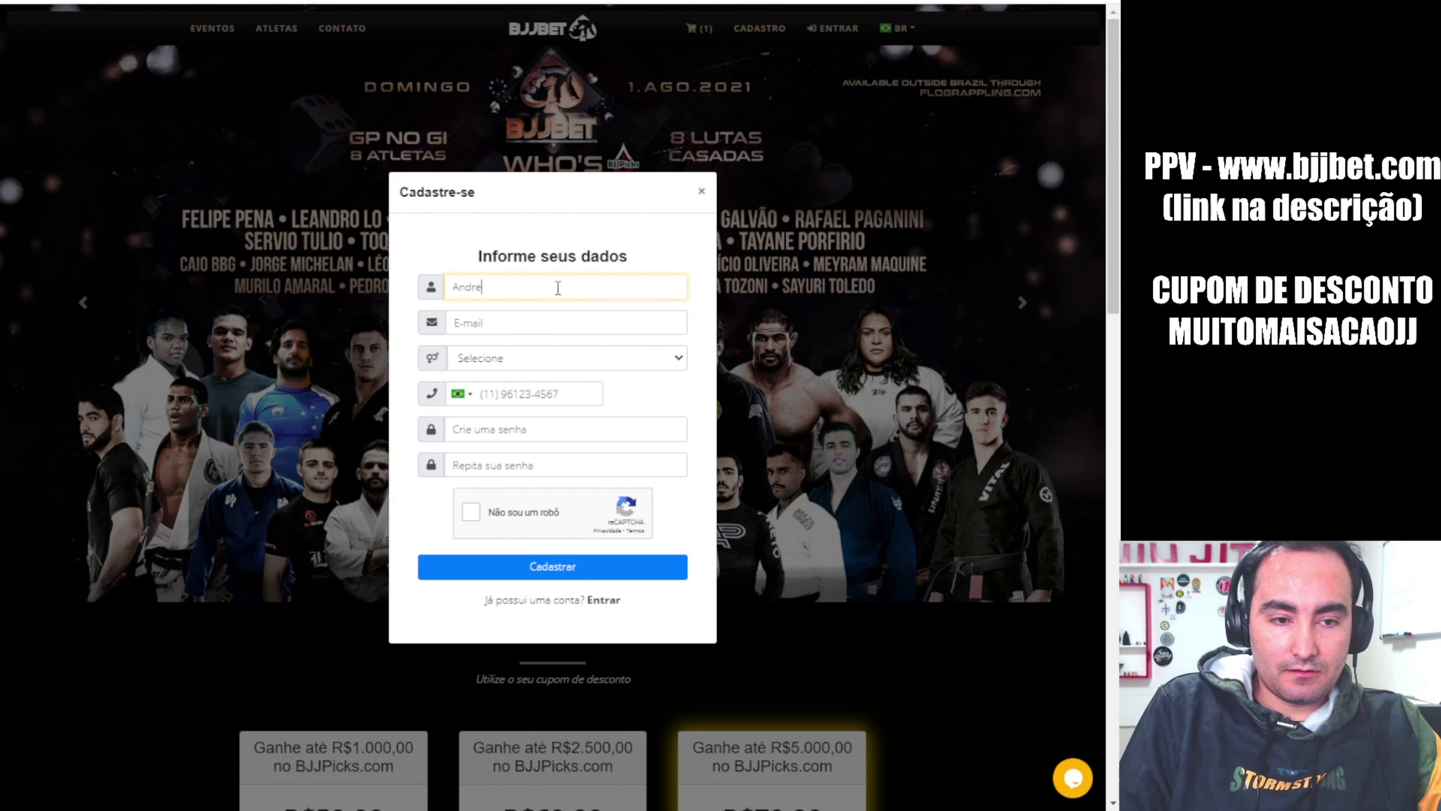
key(Tab)
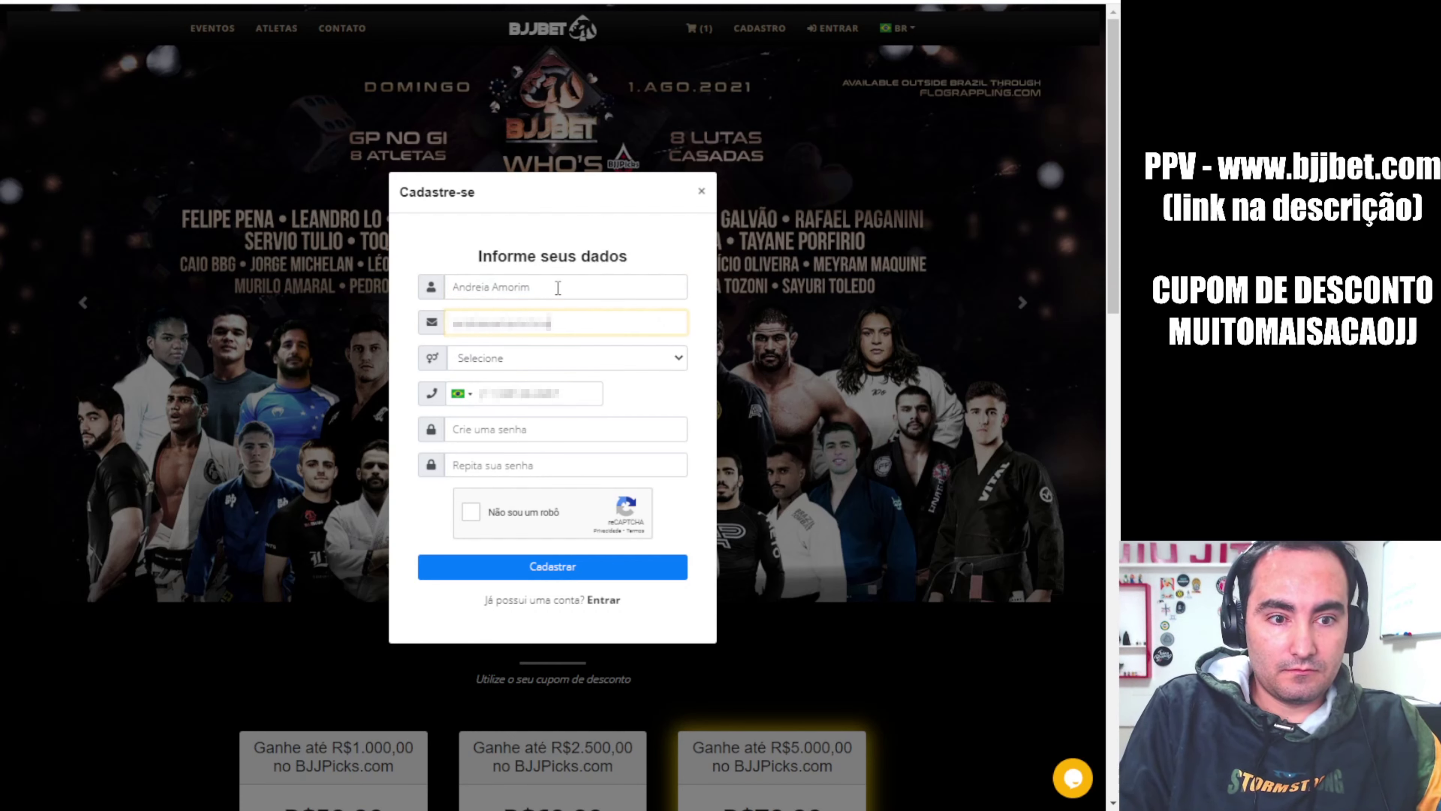
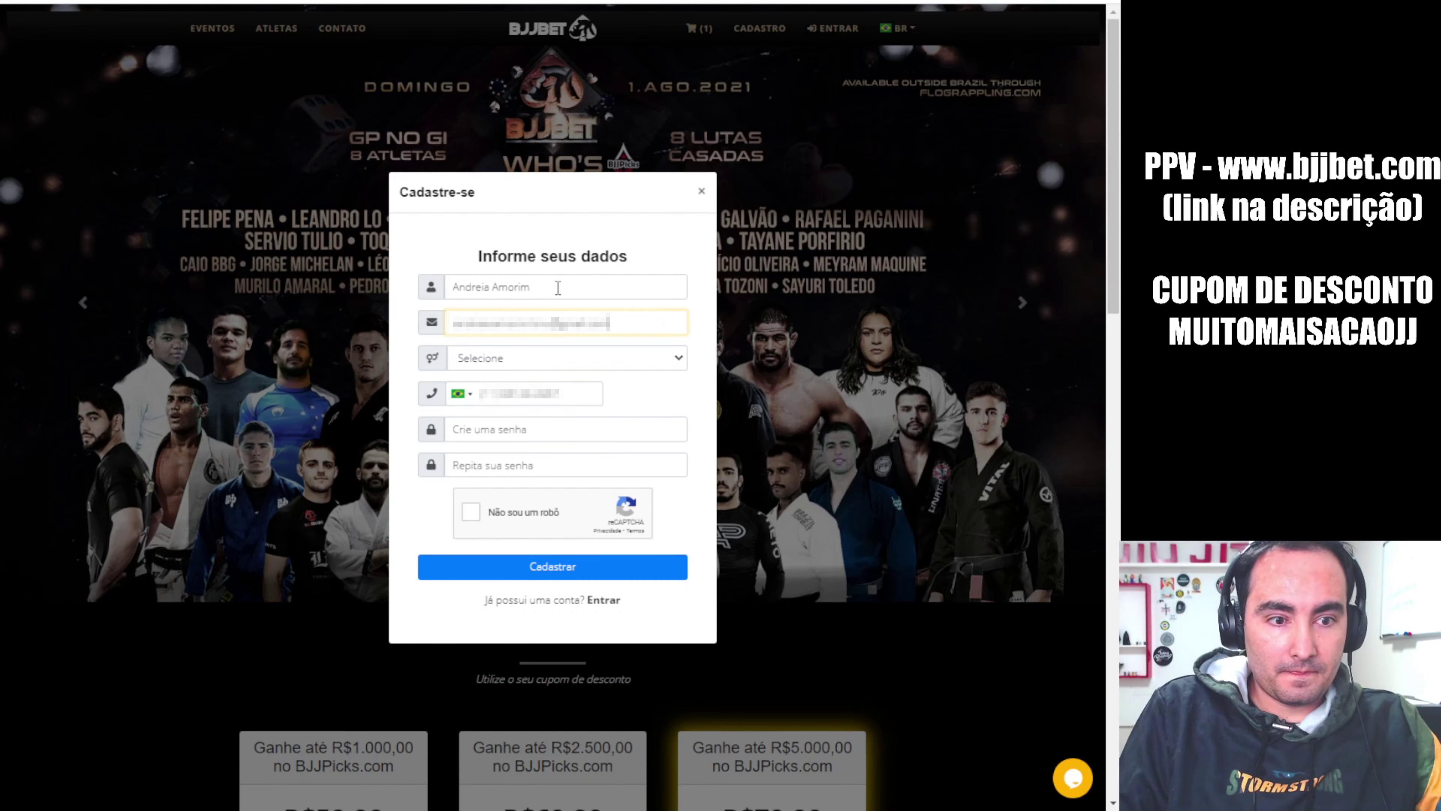
key(Tab)
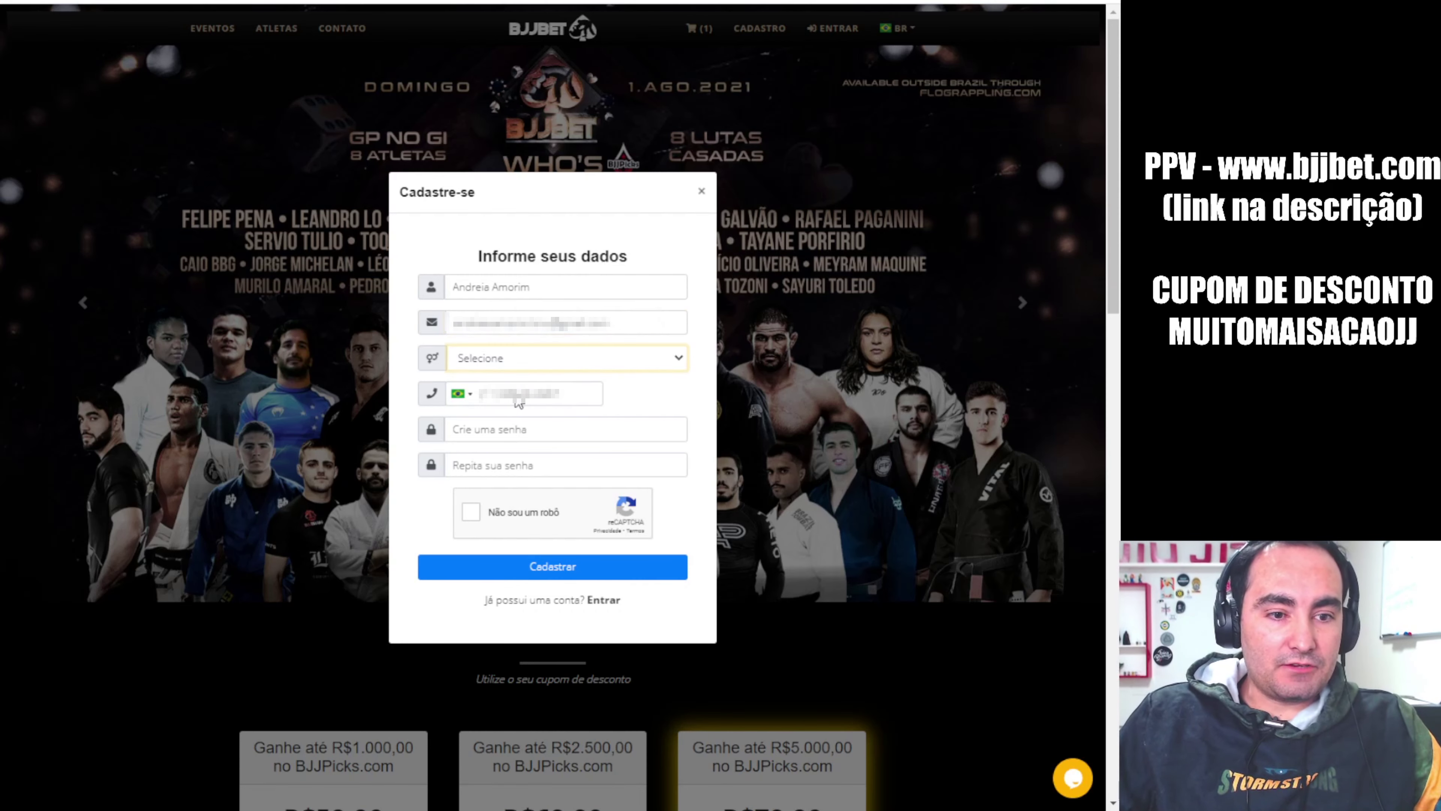
key(f)
click(486, 405)
text(4199)
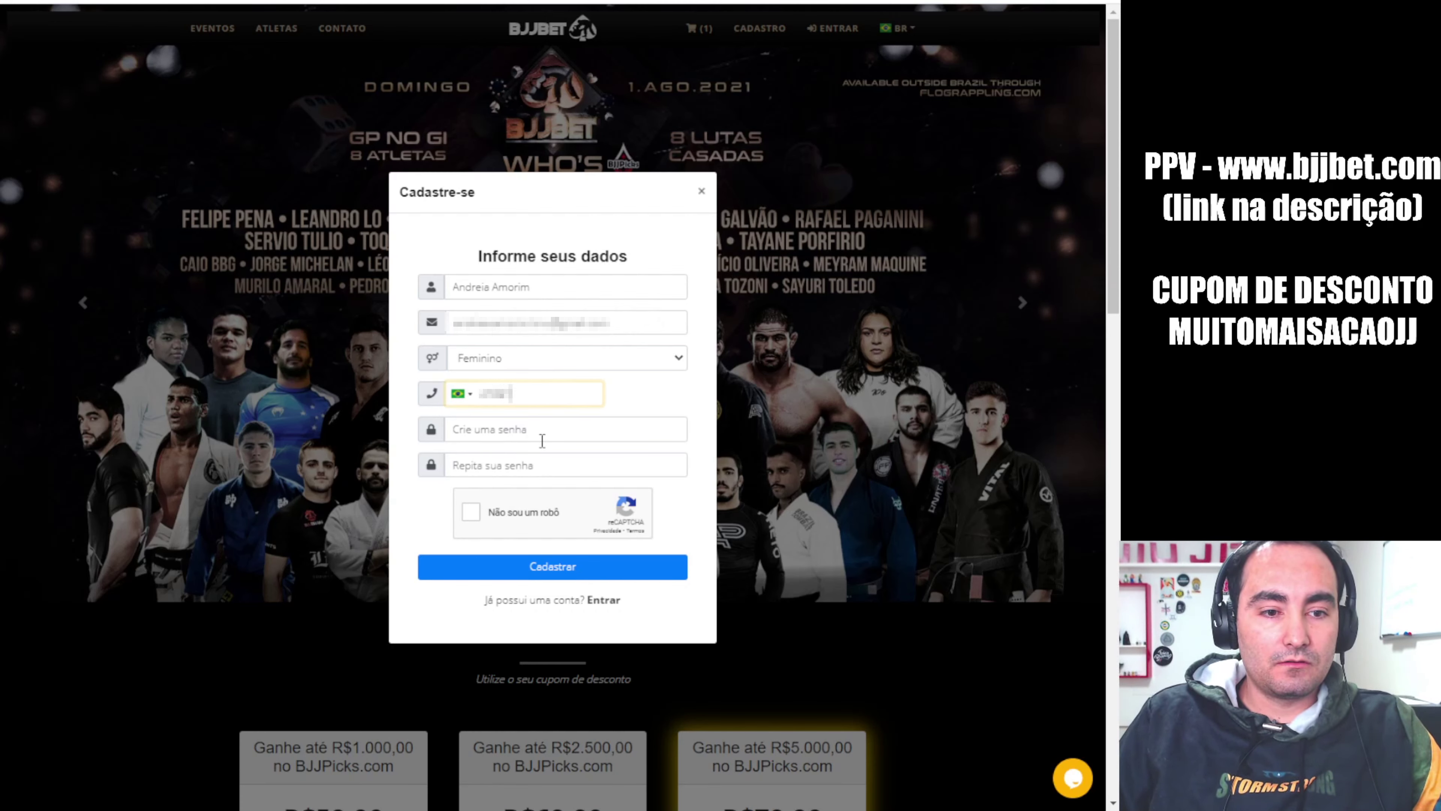
text(999999)
Set the account password, pass the reCAPTCHA and submit the registration with Cadastrar
click(542, 441)
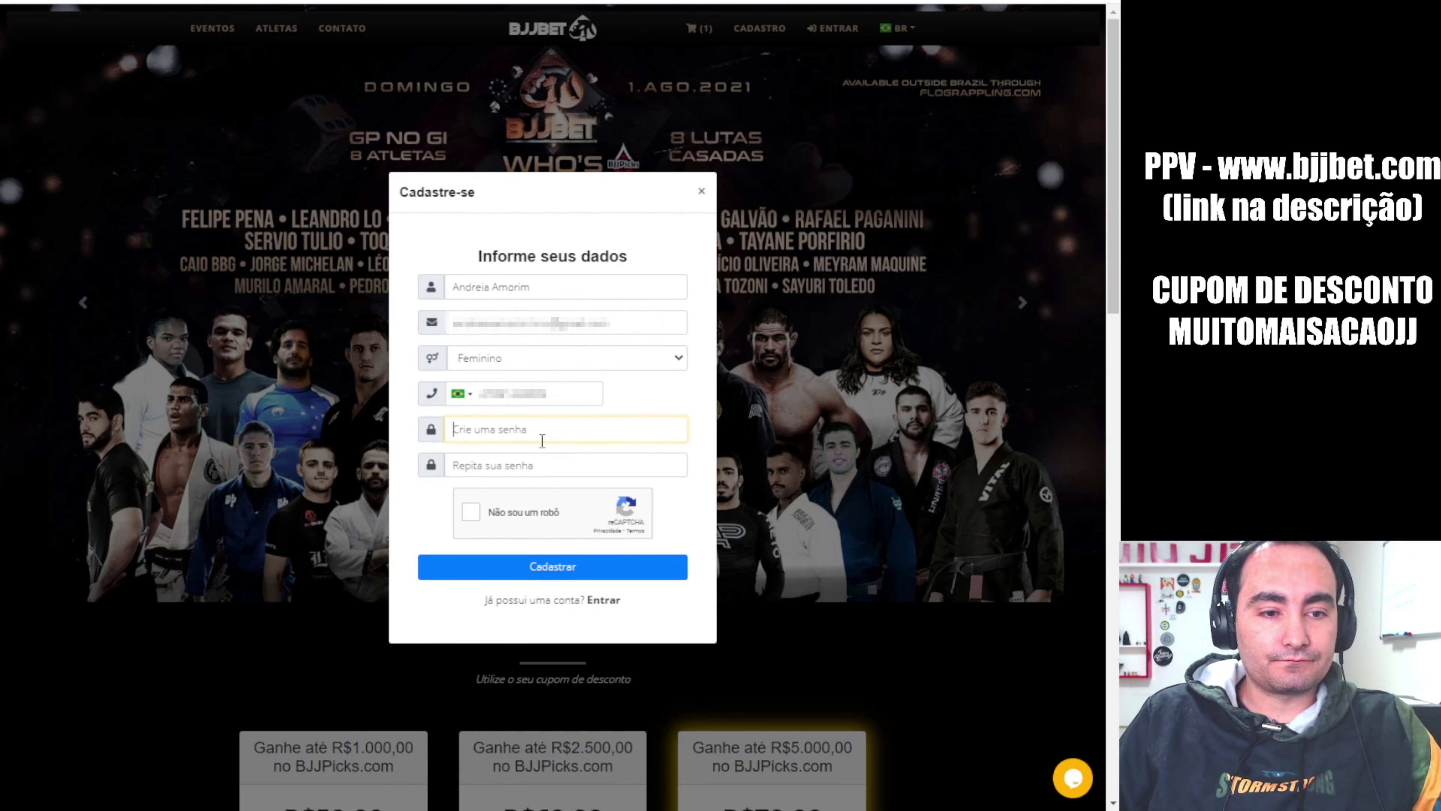
text(123456)
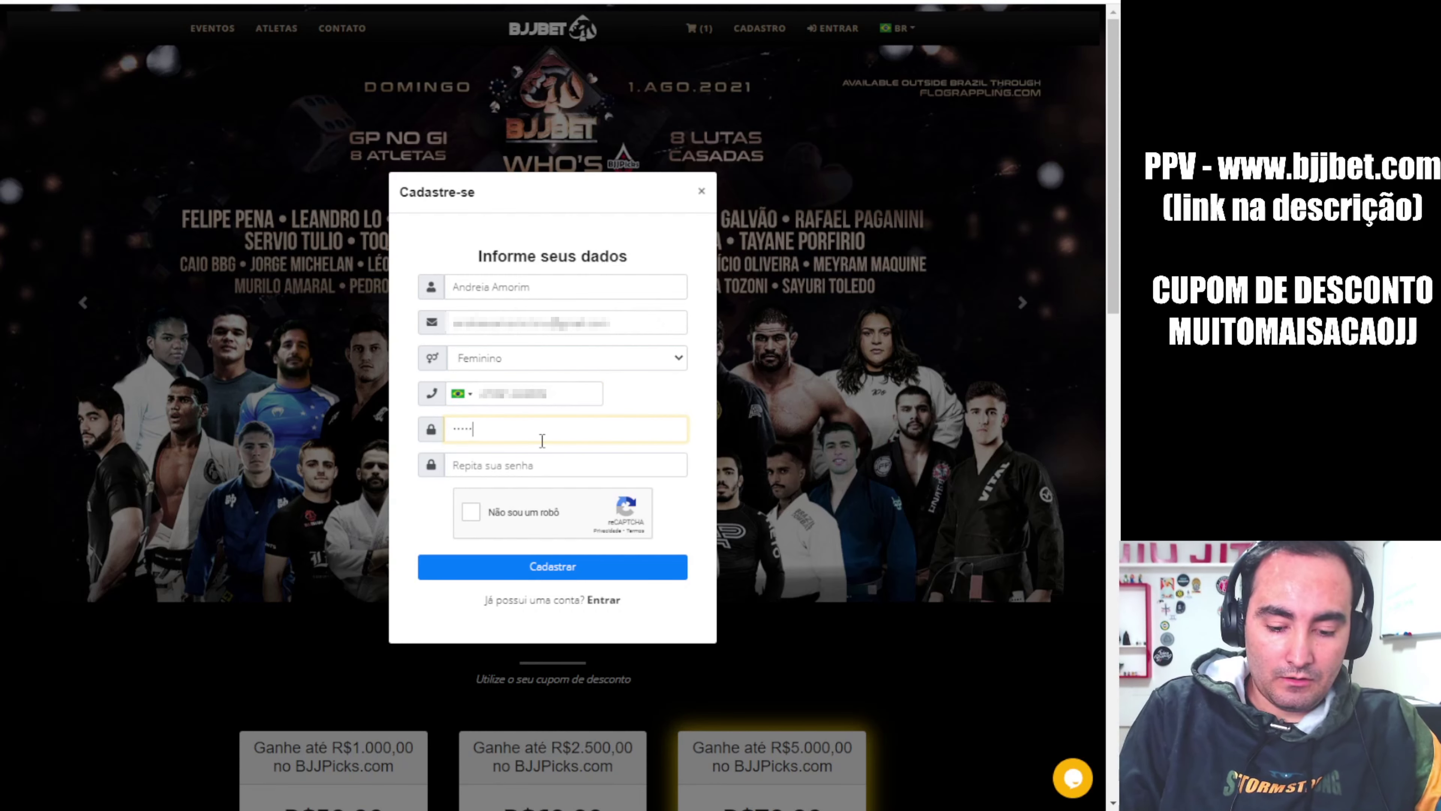
text(789)
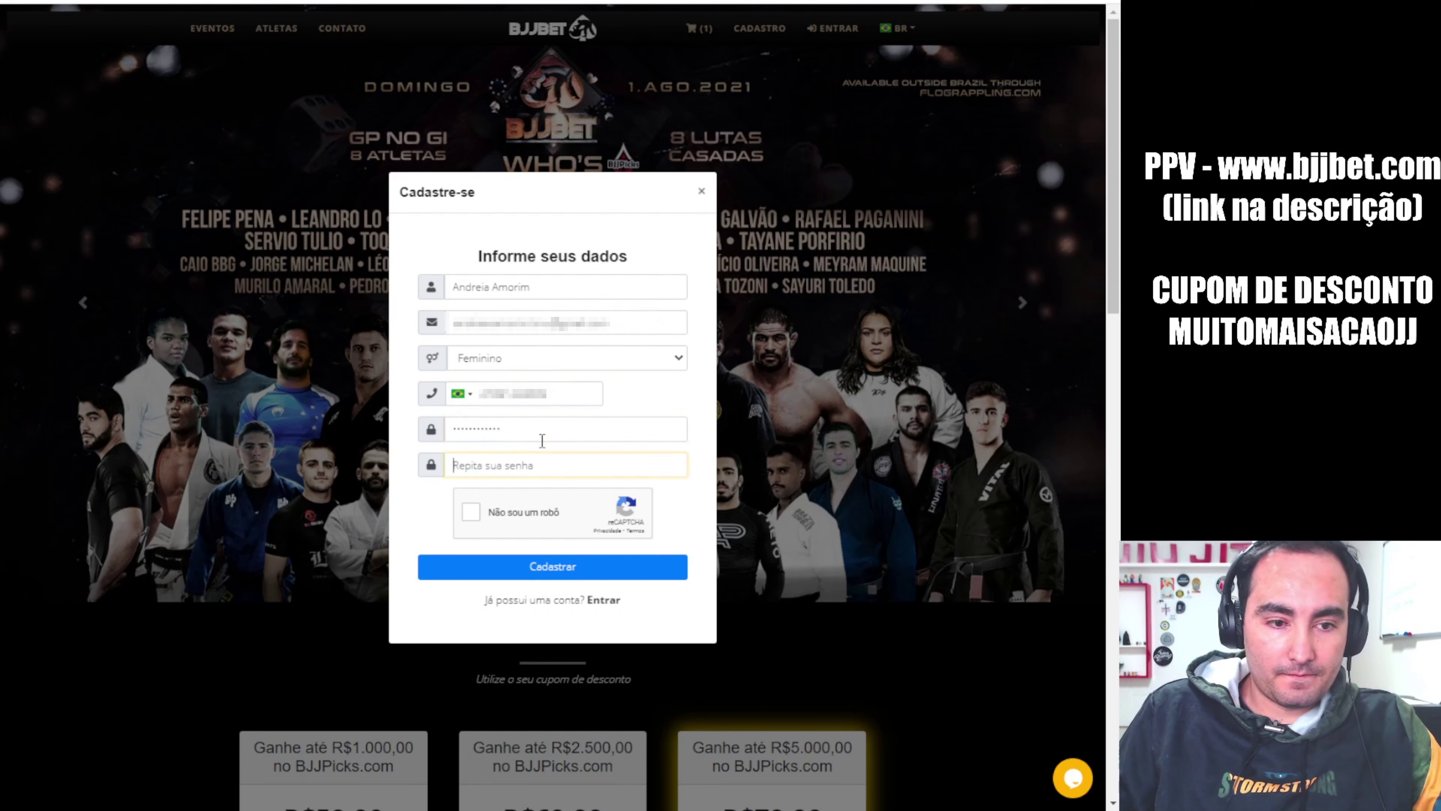
text(12345678910)
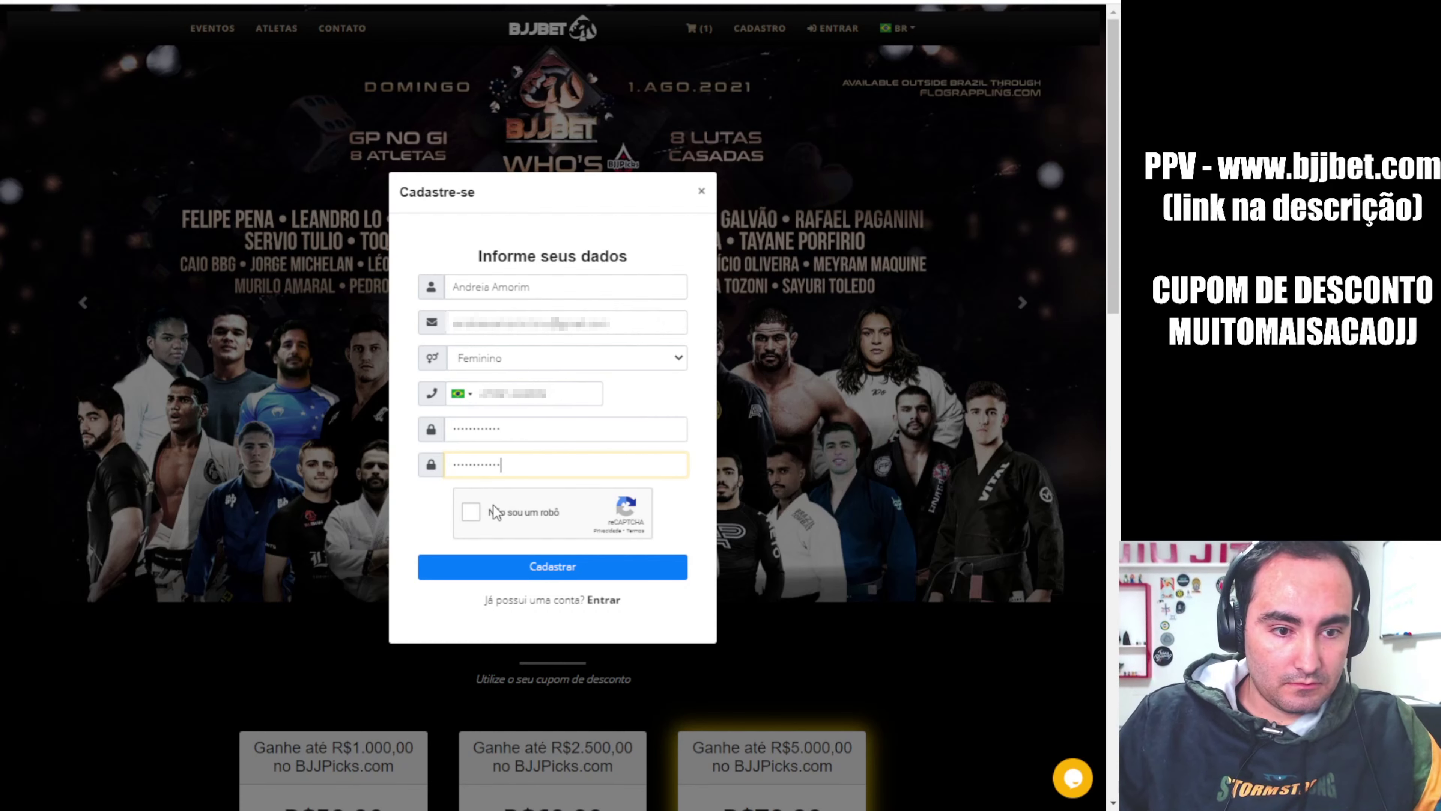
click(467, 515)
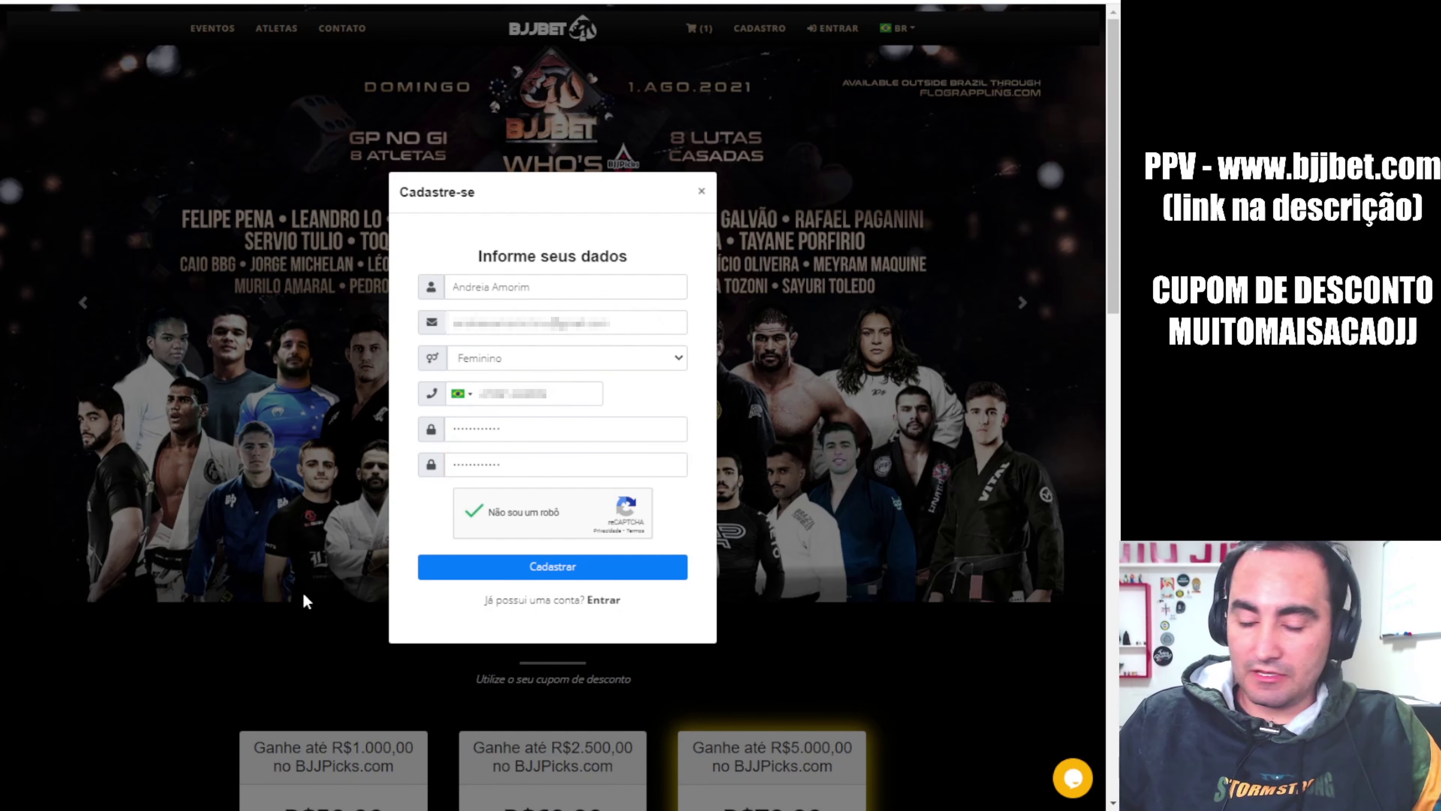
click(548, 568)
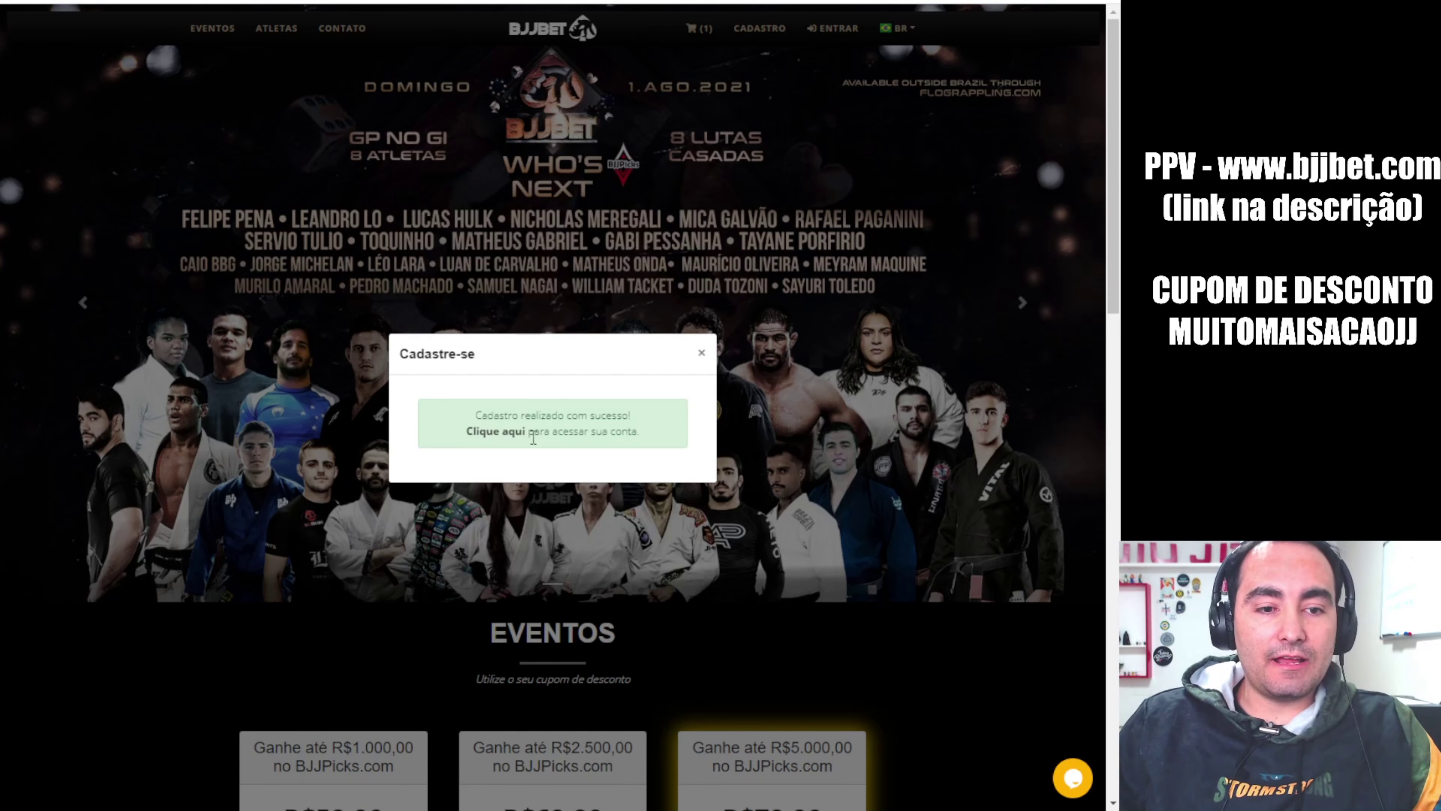
Log in with the new account and view the cart holding the R$79,90 package
click(498, 431)
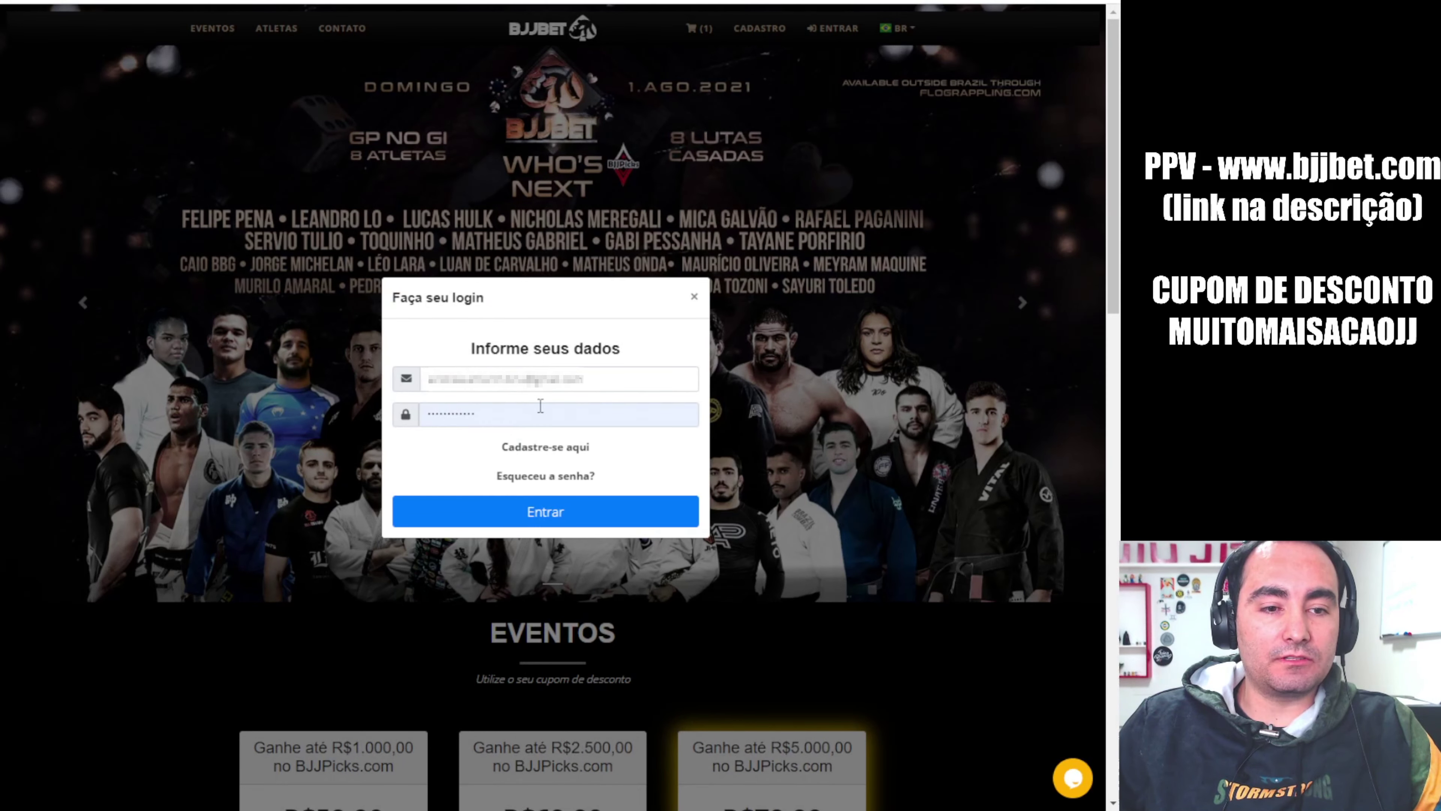
click(533, 526)
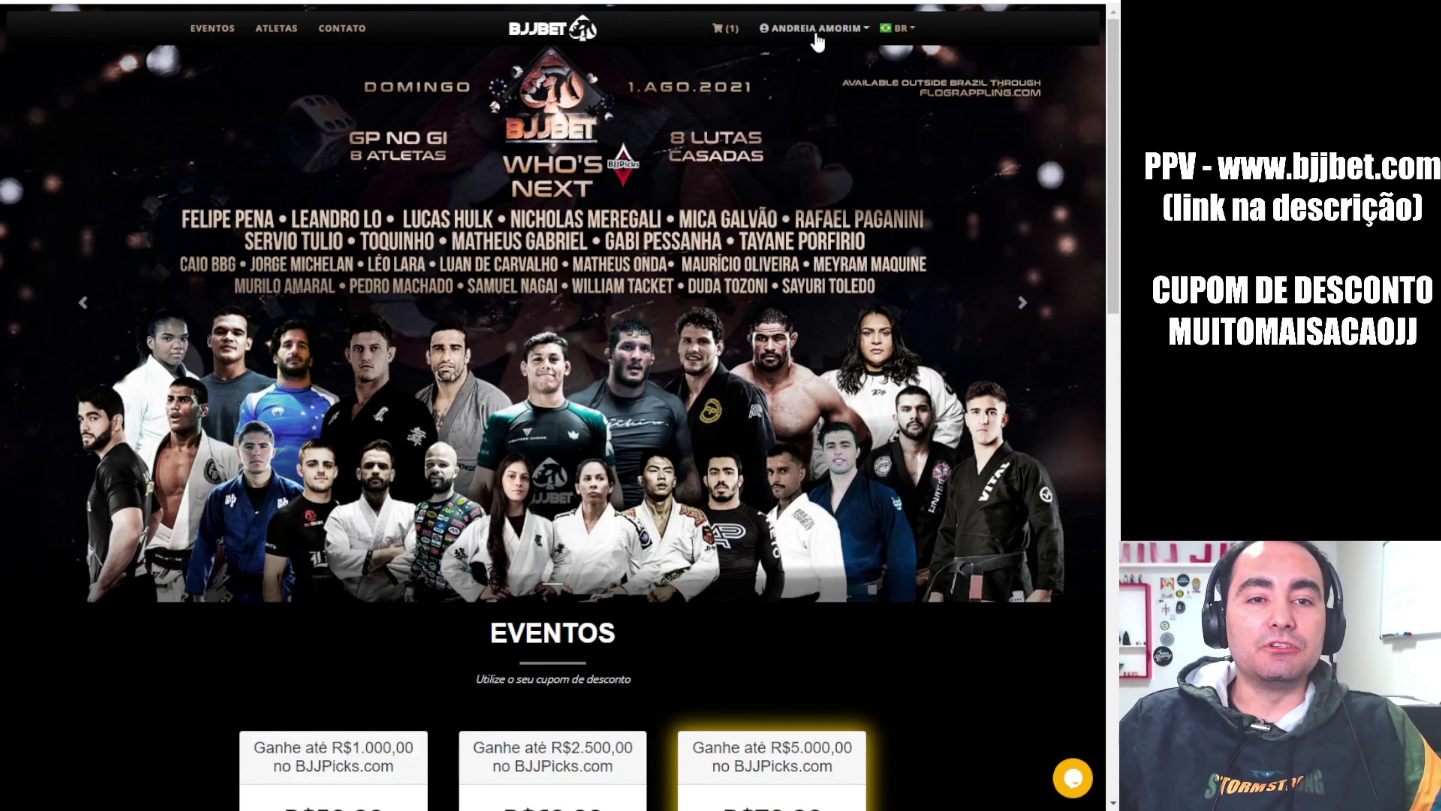
click(725, 30)
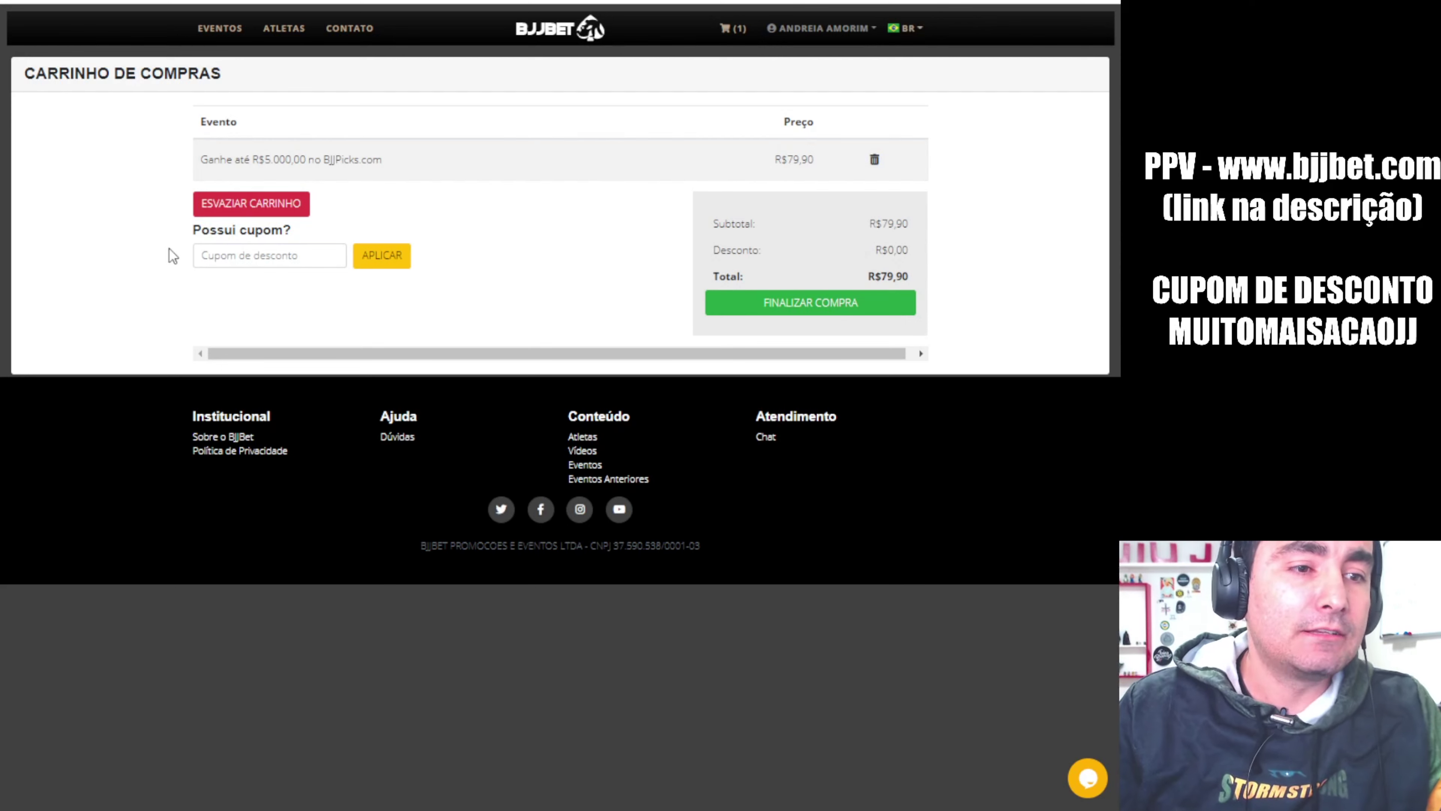
Apply coupon MUITOMAISACAOJJ for a R$7,99 discount and place the R$71,91 order
click(218, 258)
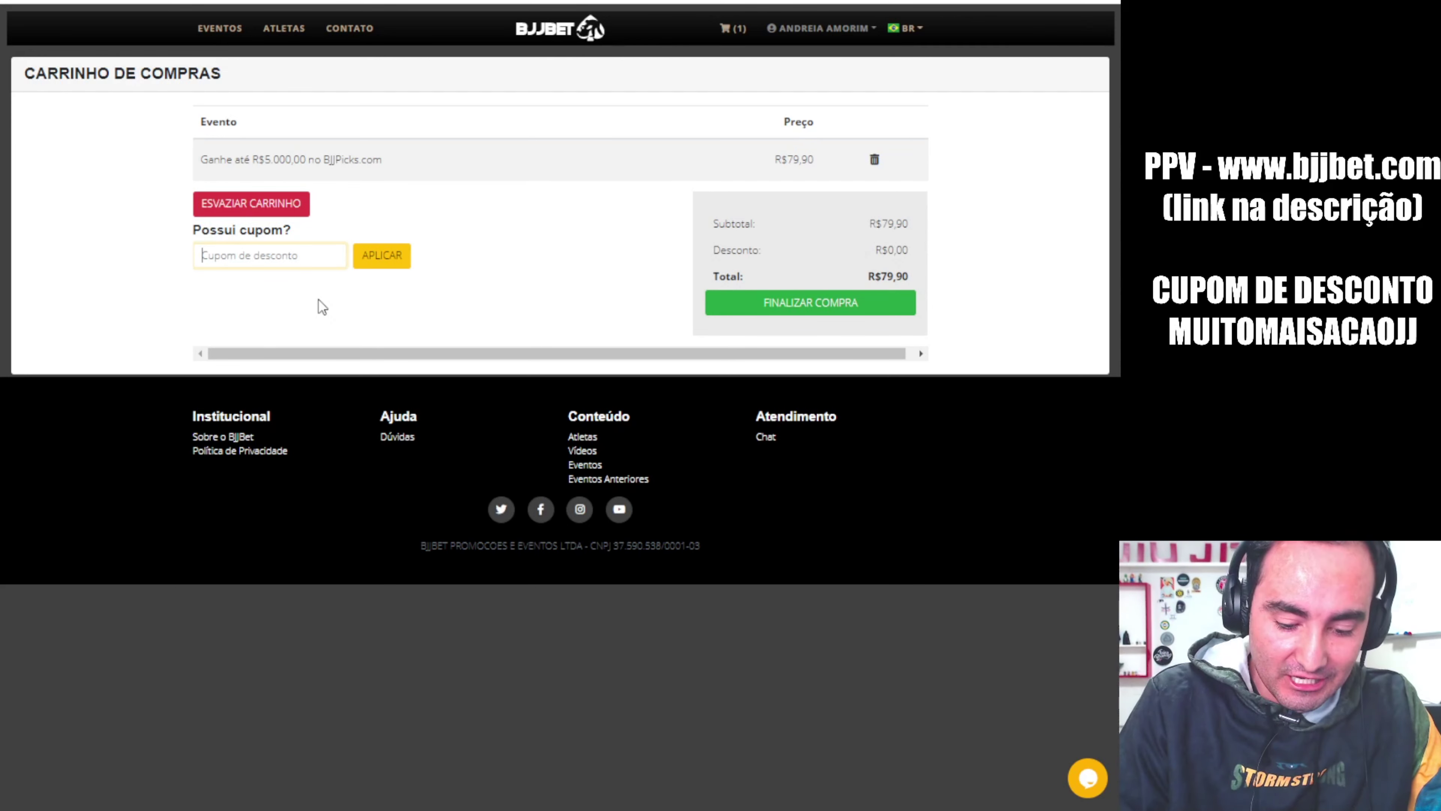
text(MUITO)
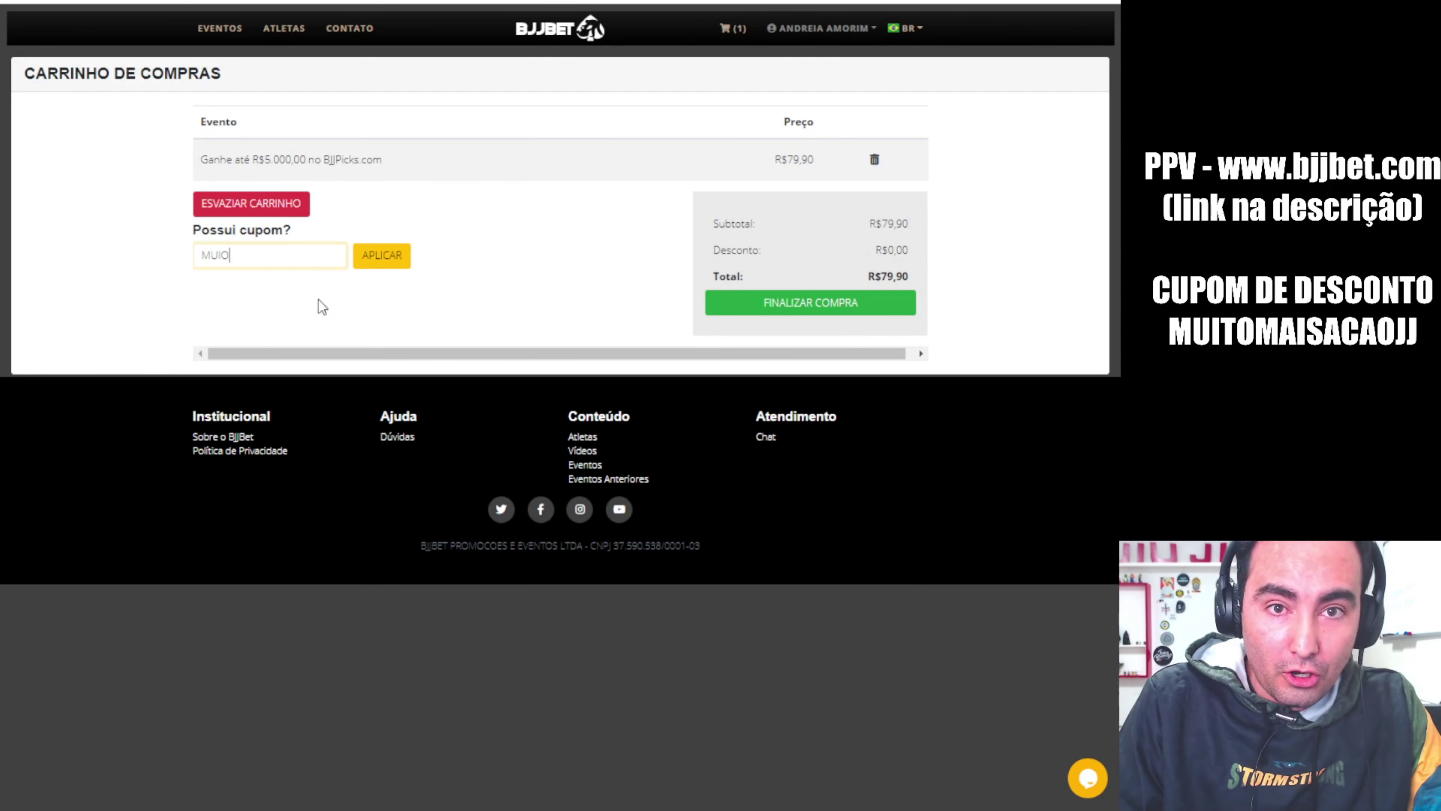
text(MAISACAOJJ)
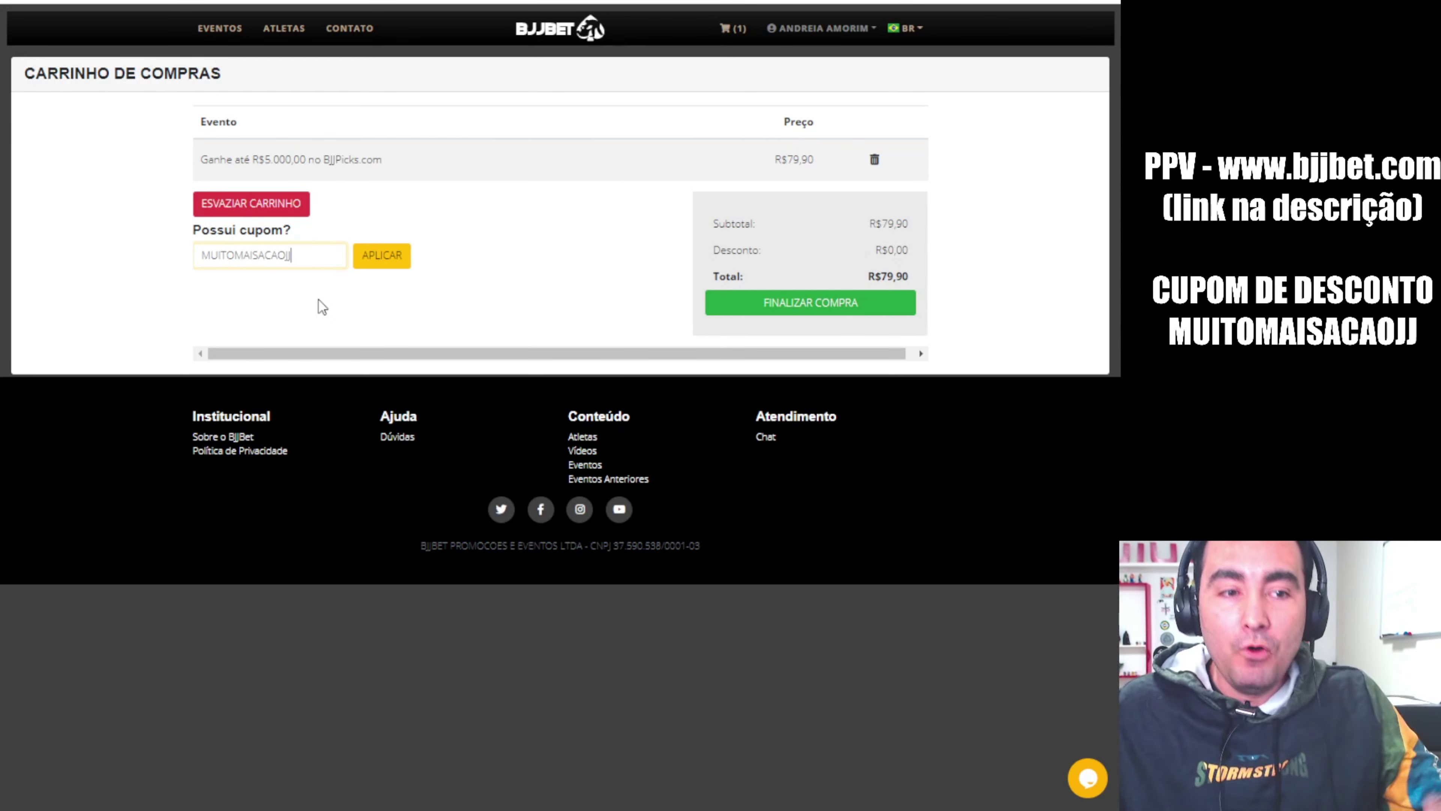
click(390, 260)
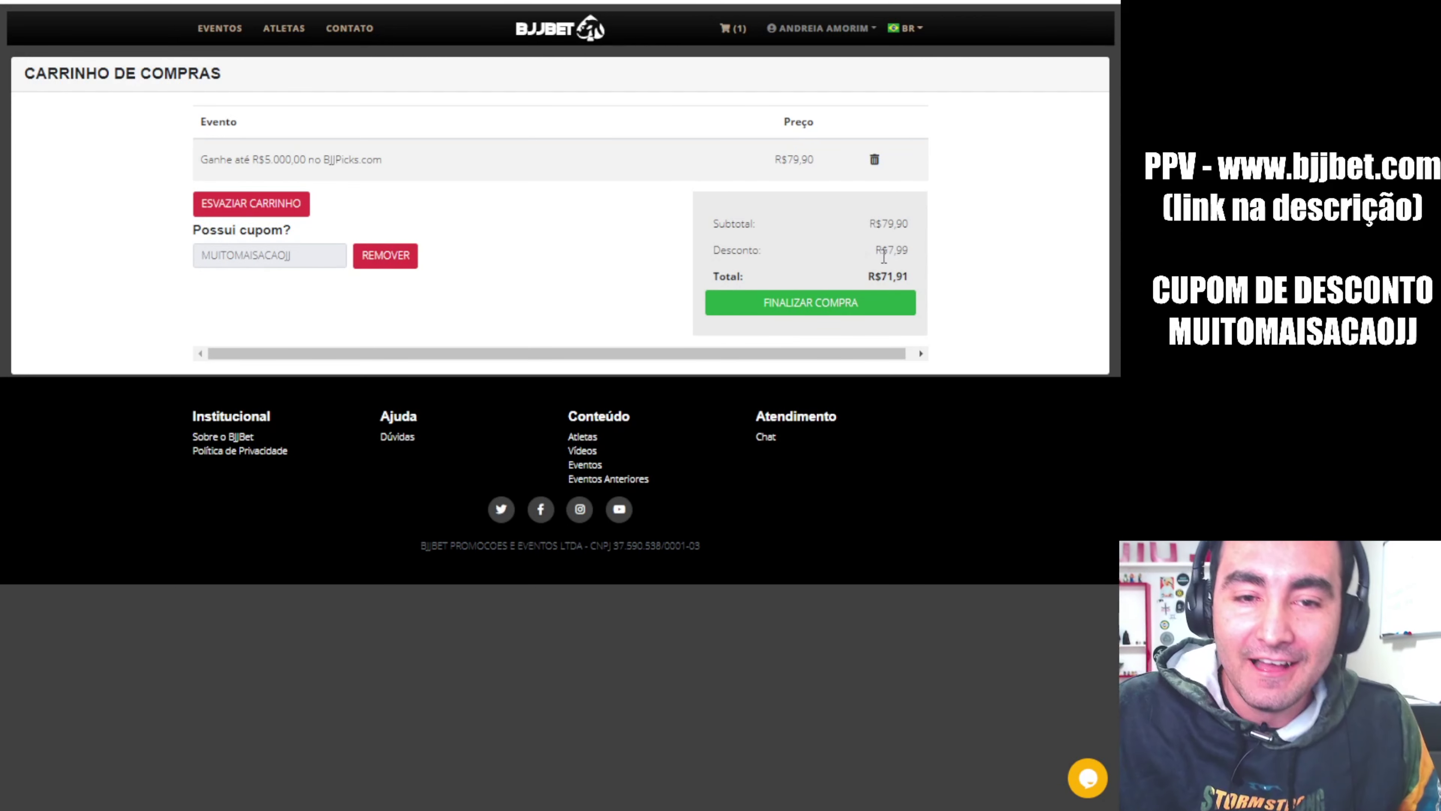
scroll(925, 263, right, 1)
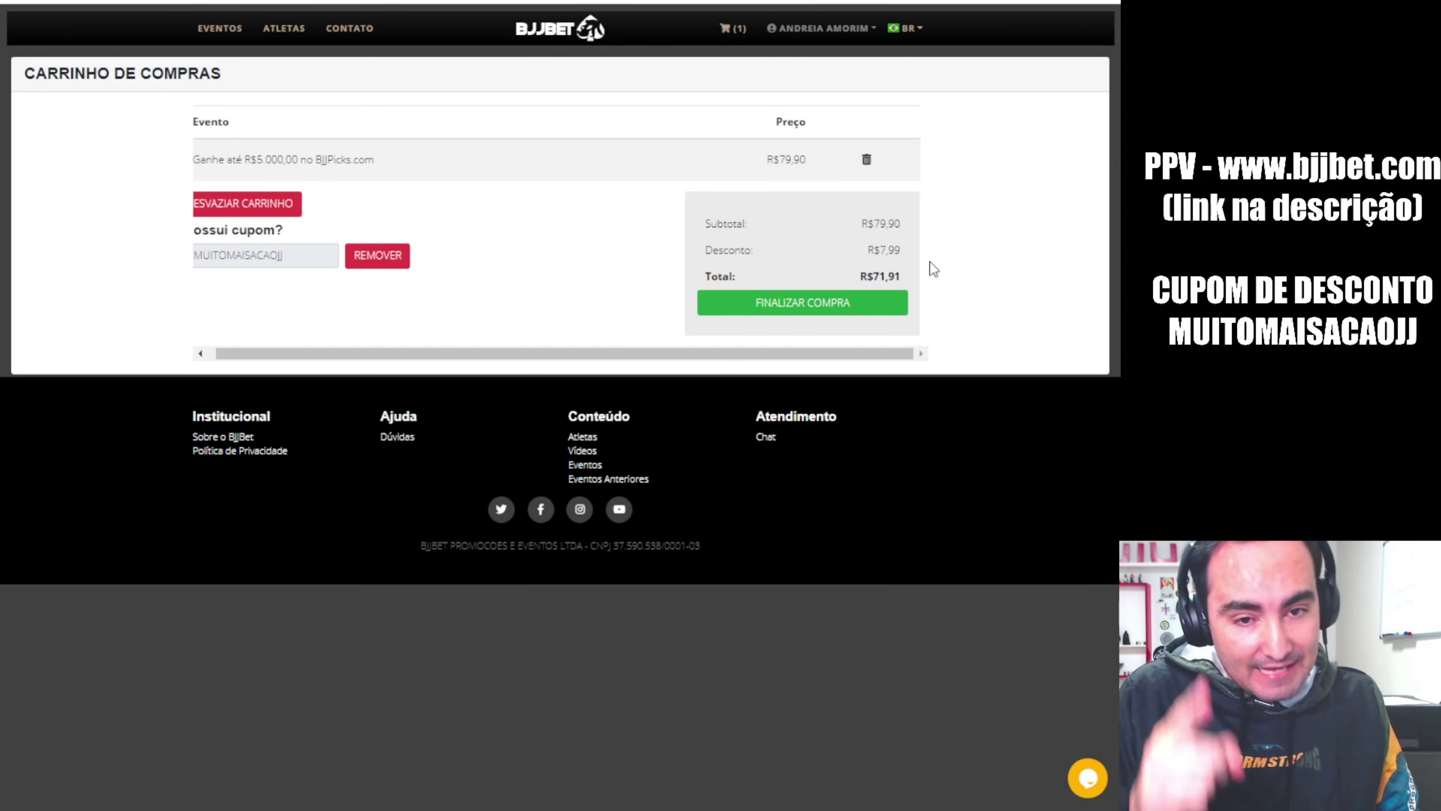
click(793, 315)
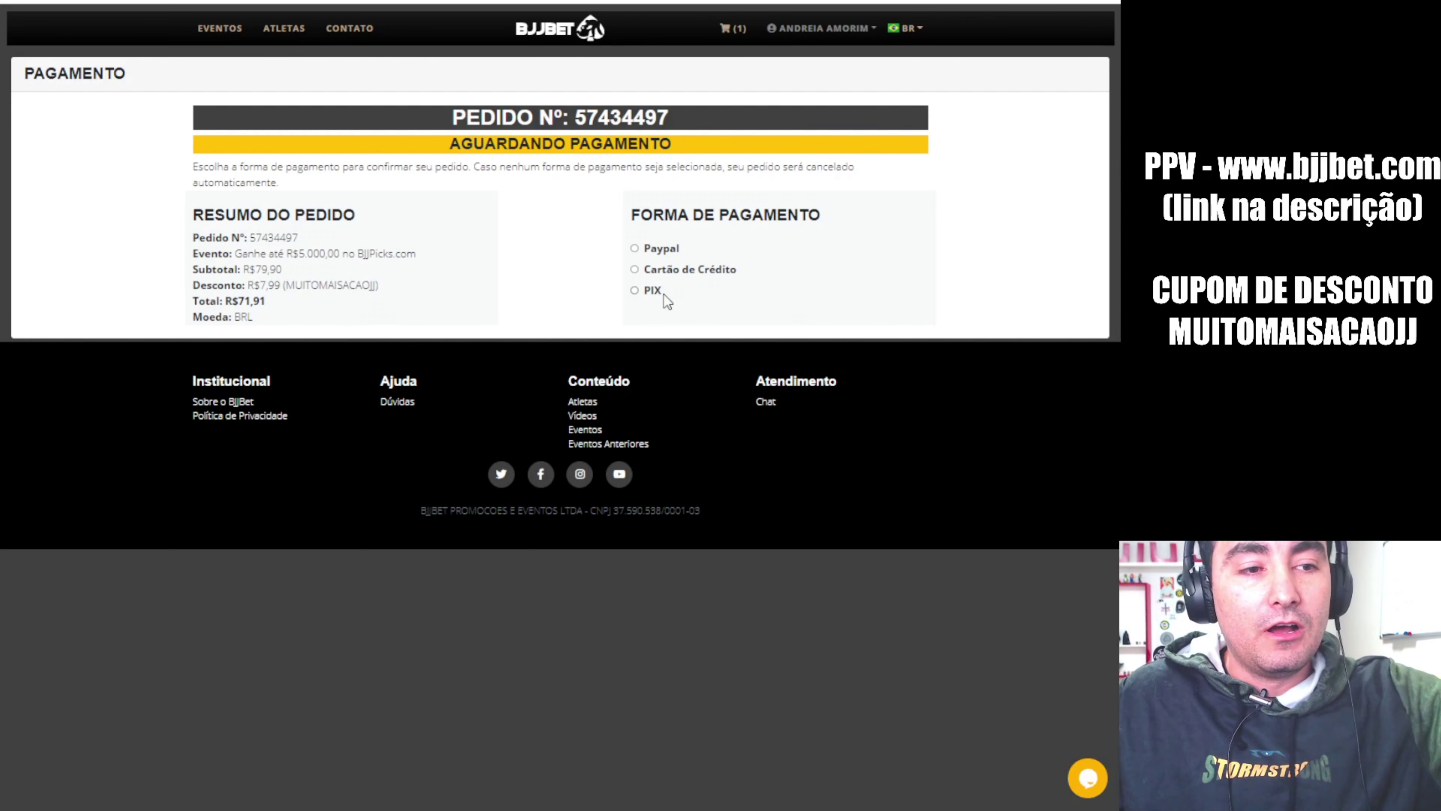
Choose PIX as payment method and enter the buyer's full name and CPF
click(635, 290)
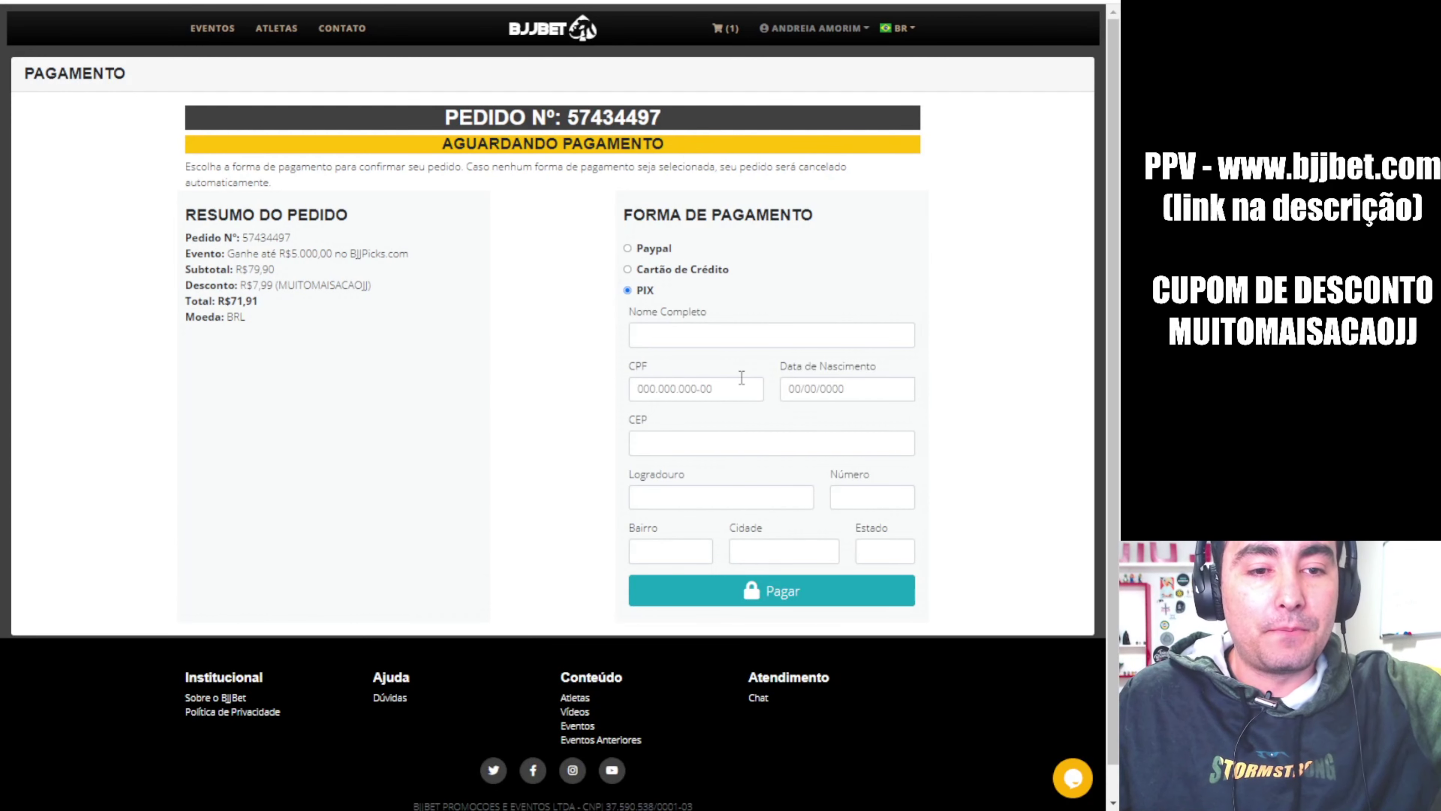
click(742, 334)
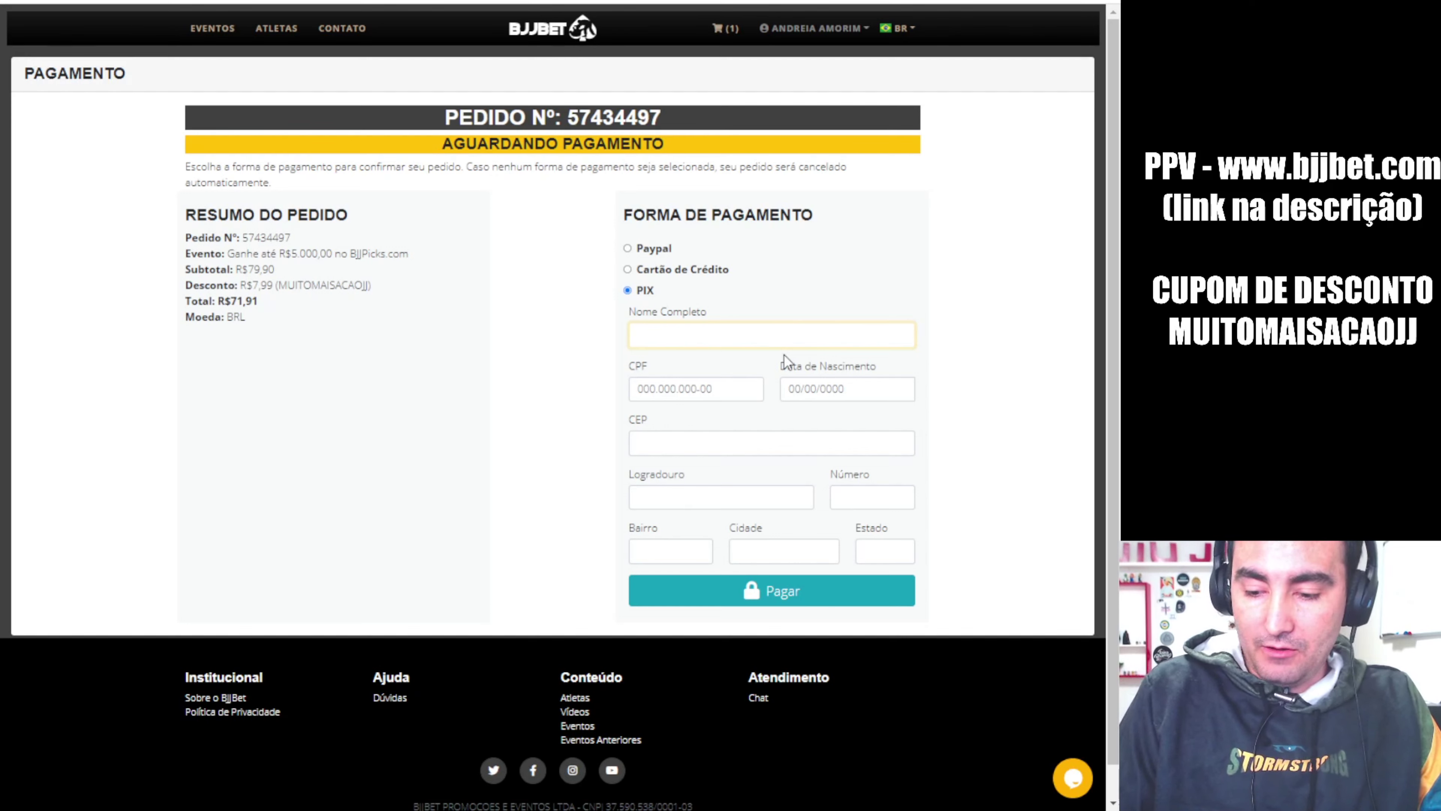
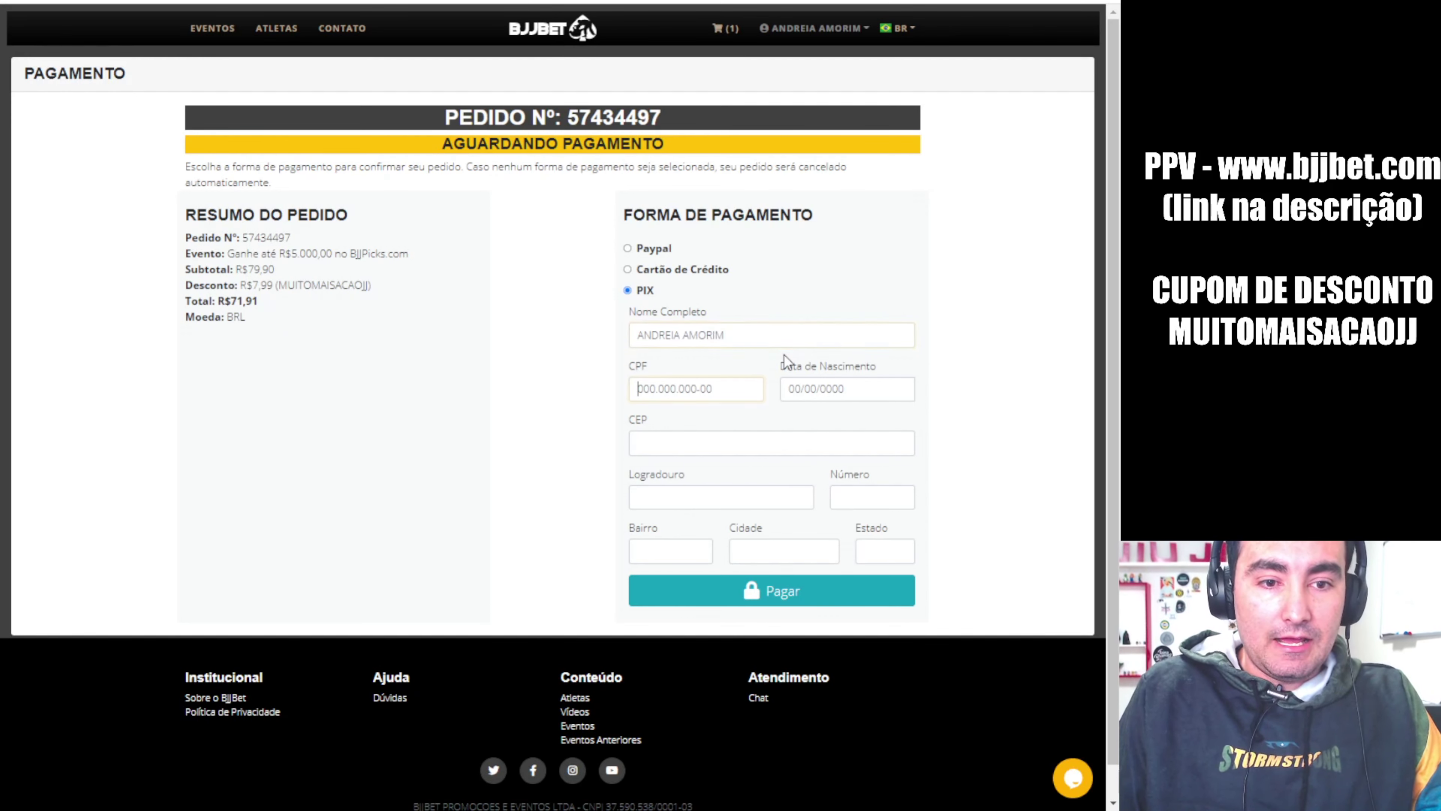
key(Tab)
text(00000000)
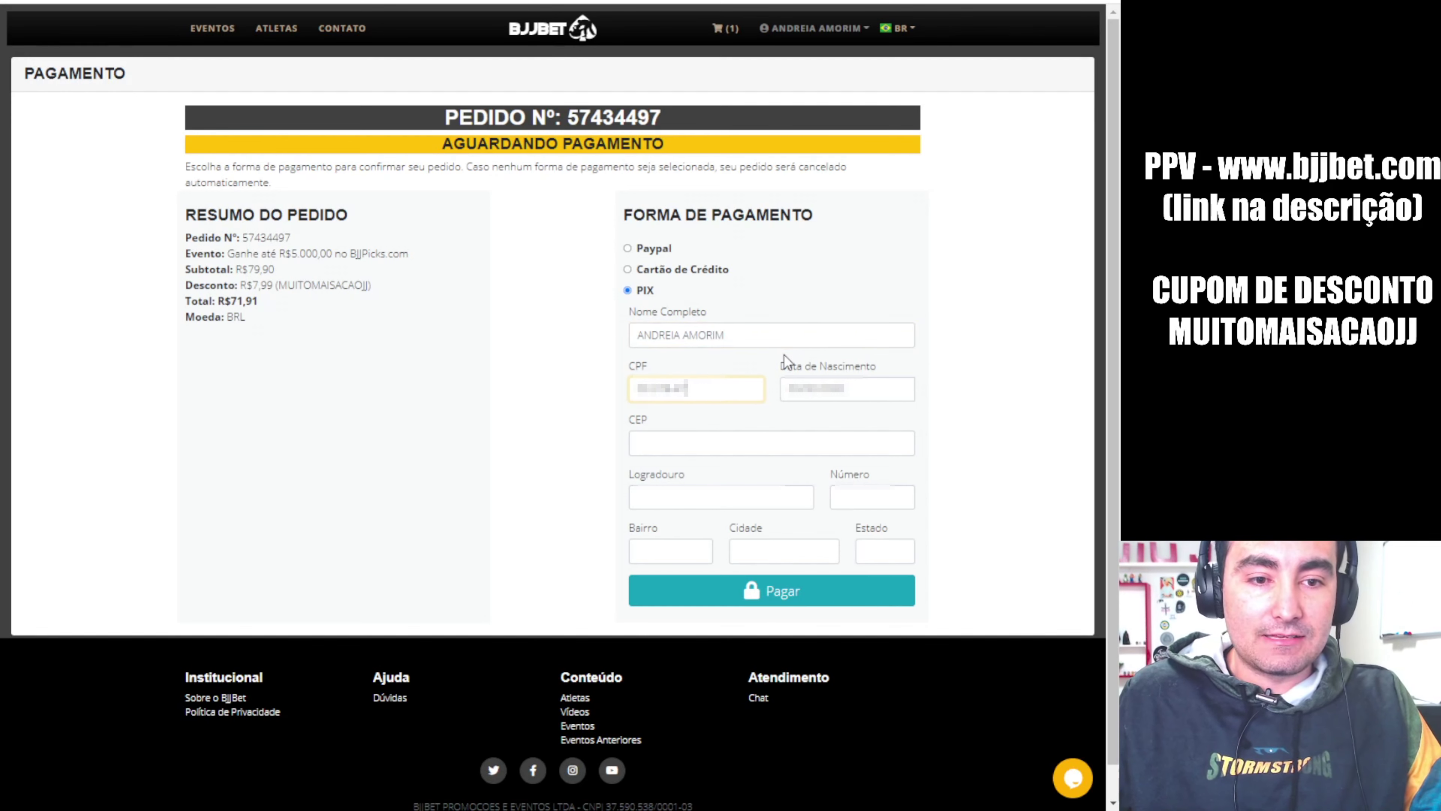
text(000)
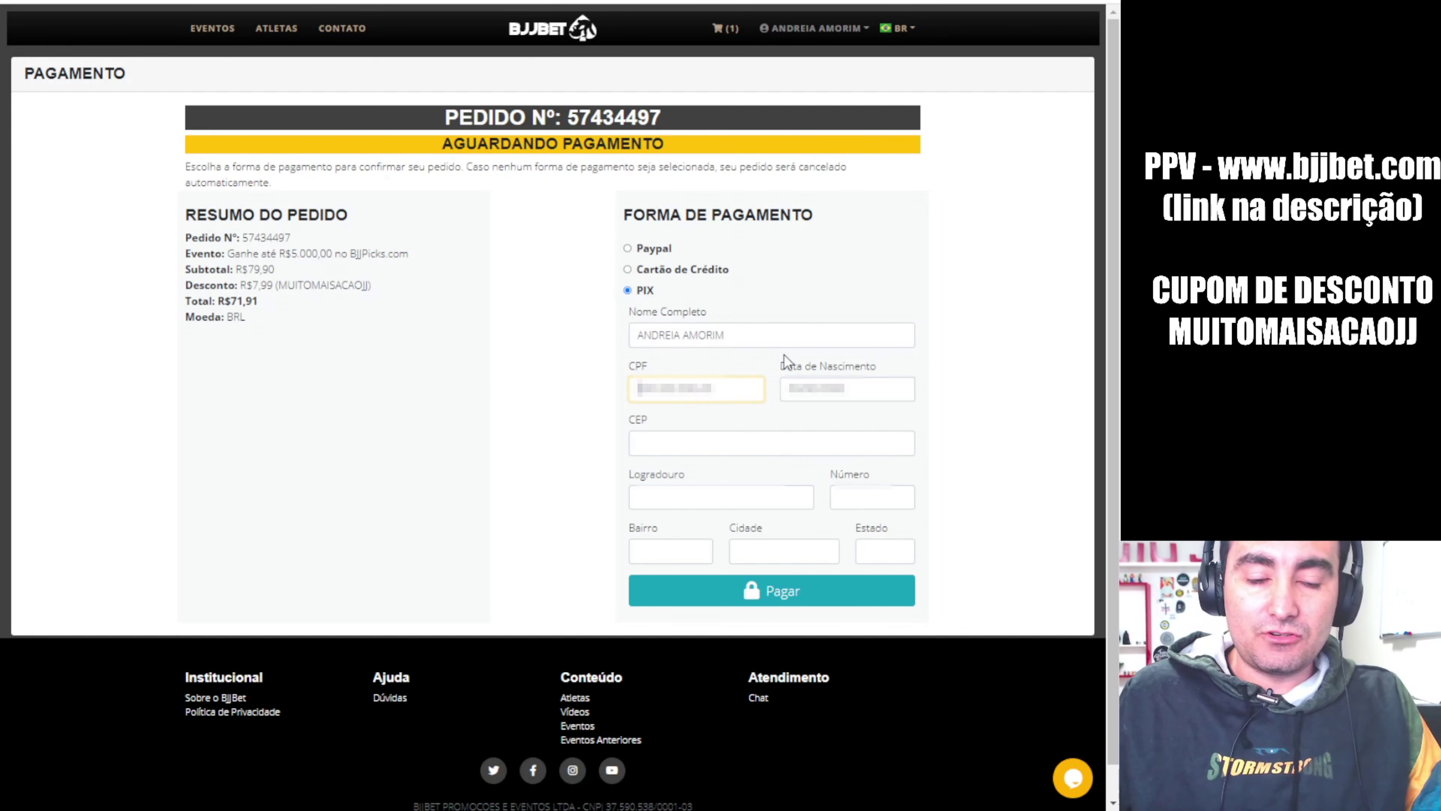
key(BackSpace)
key(BackSpace)
key(BackSpace)
key(BackSpace)
key(BackSpace)
key(BackSpace)
key(BackSpace)
key(BackSpace)
key(BackSpace)
key(BackSpace)
text(000)
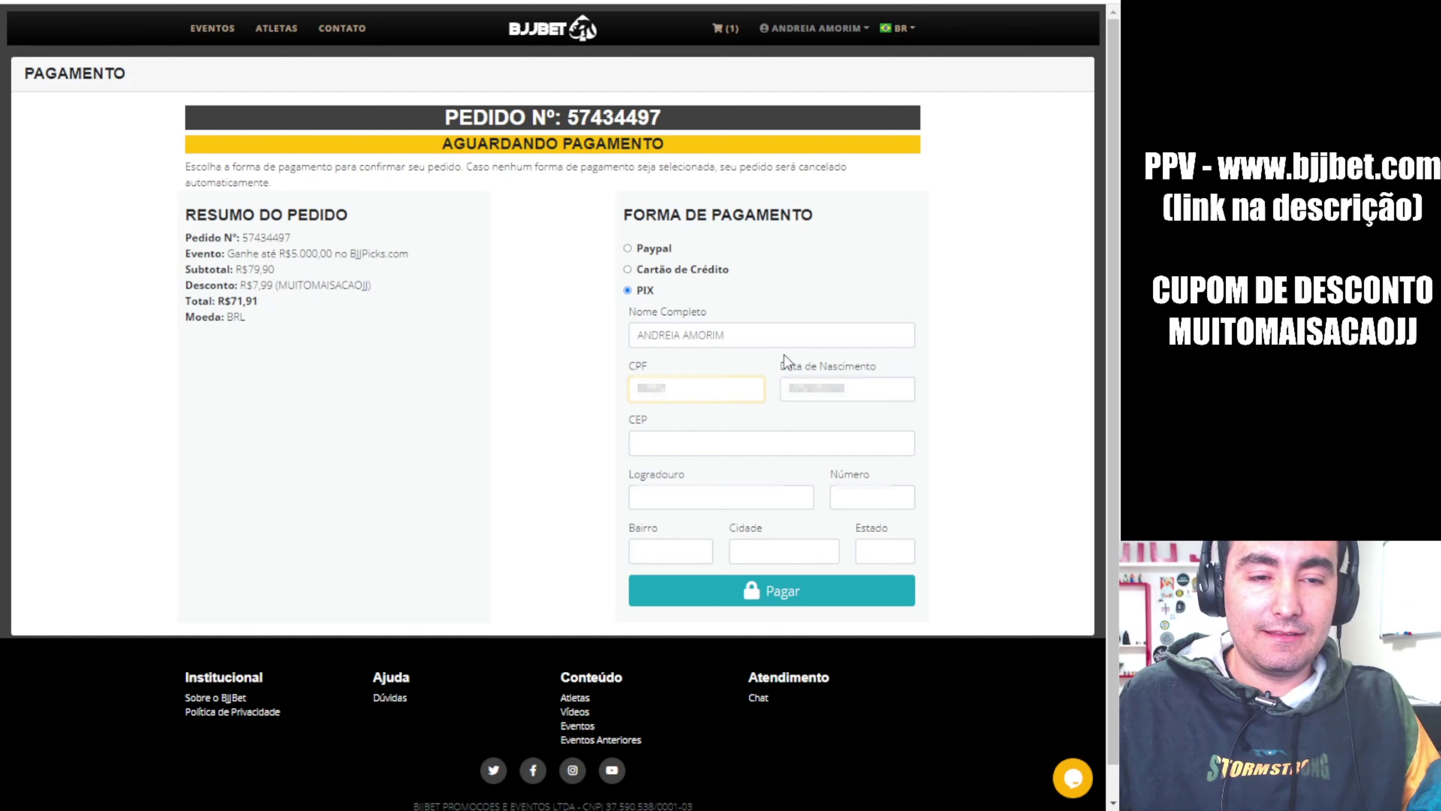
text(00000000)
Fill in the birth date, postal code and house number, then submit the PIX payment
key(Tab)
text(00000000)
key(Tab)
text(00000000)
key(Tab)
key(Tab)
text(000)
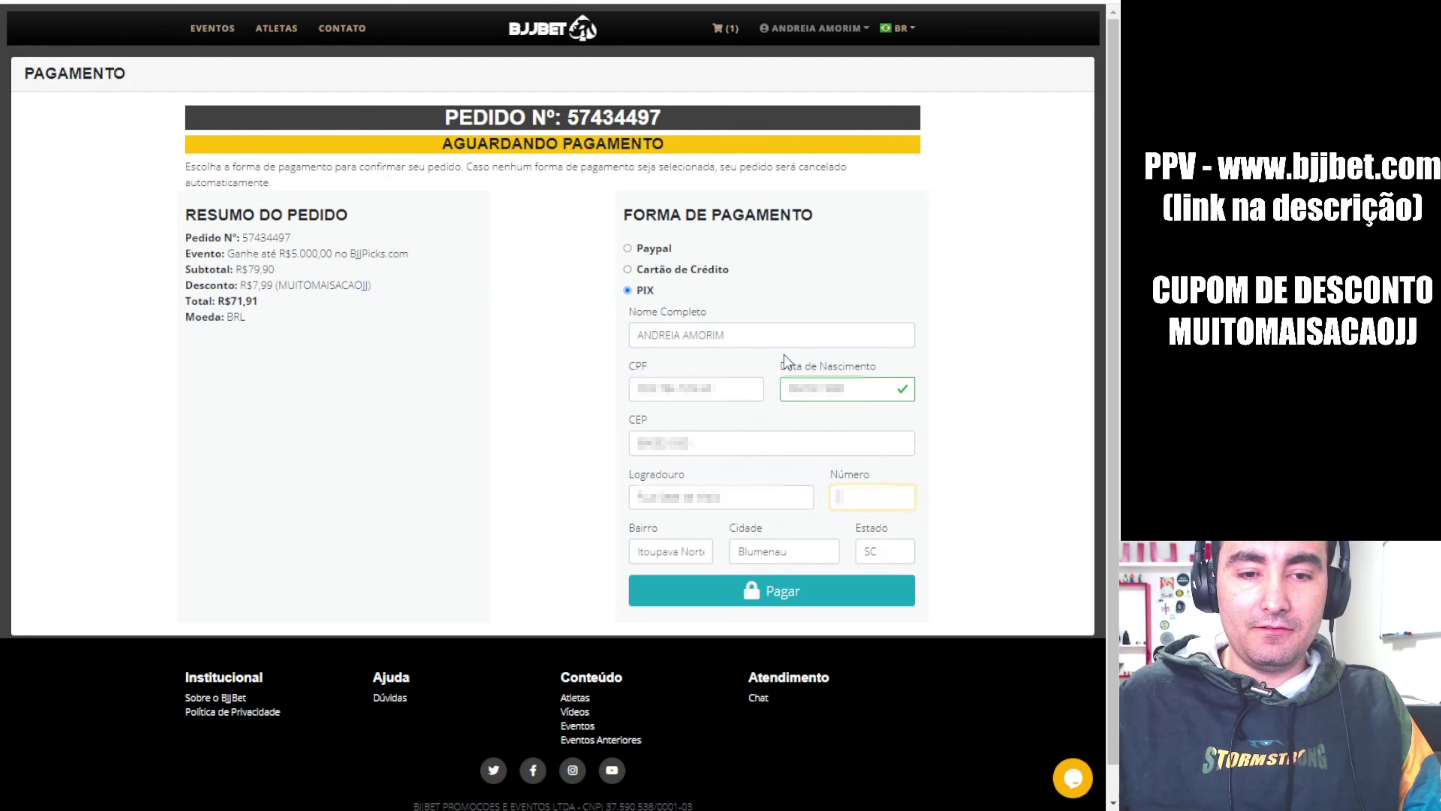
key(Tab)
key(Tab)
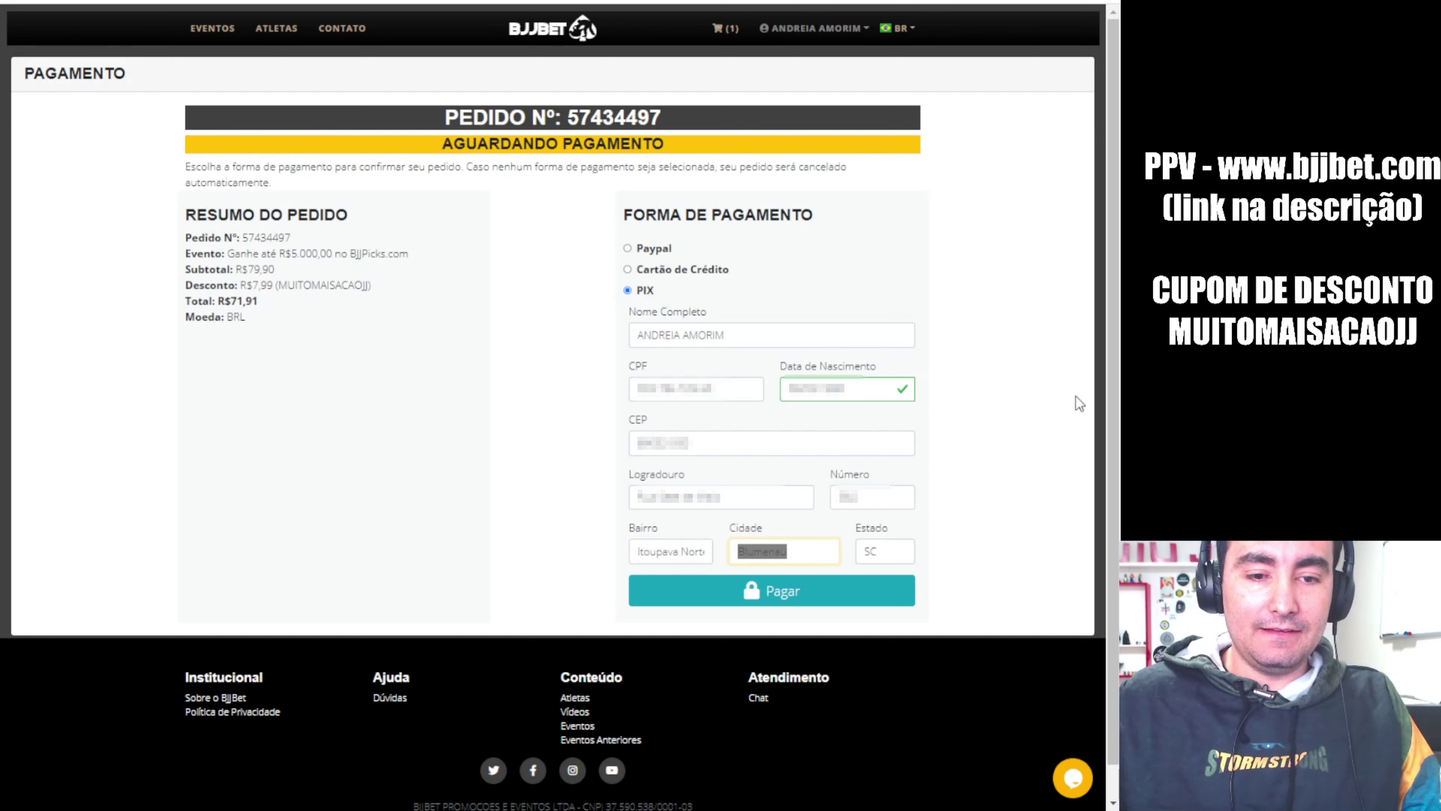
scroll(1084, 402, down, 1)
click(790, 557)
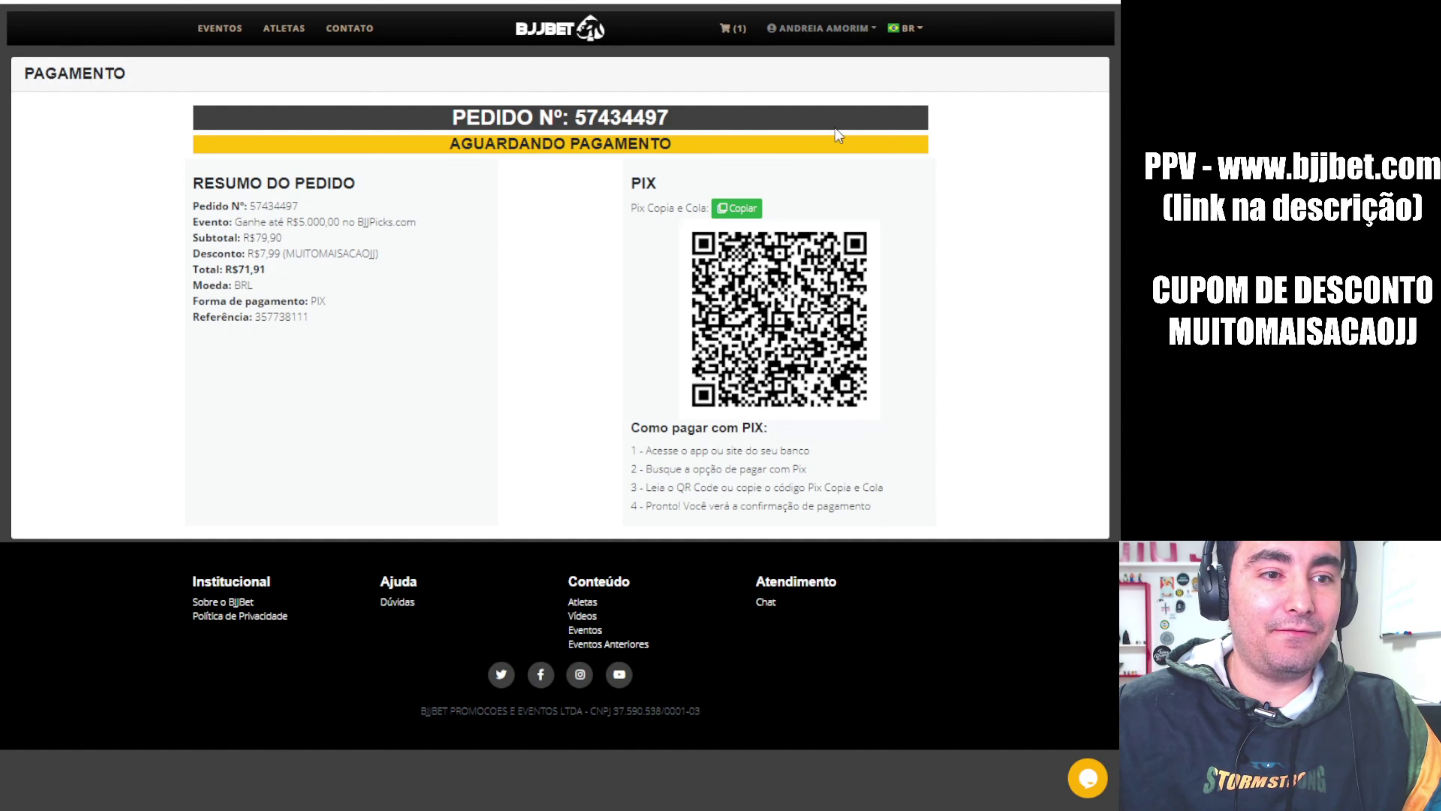
Once the PIX QR code page loads, open the account menu under the user name
click(816, 29)
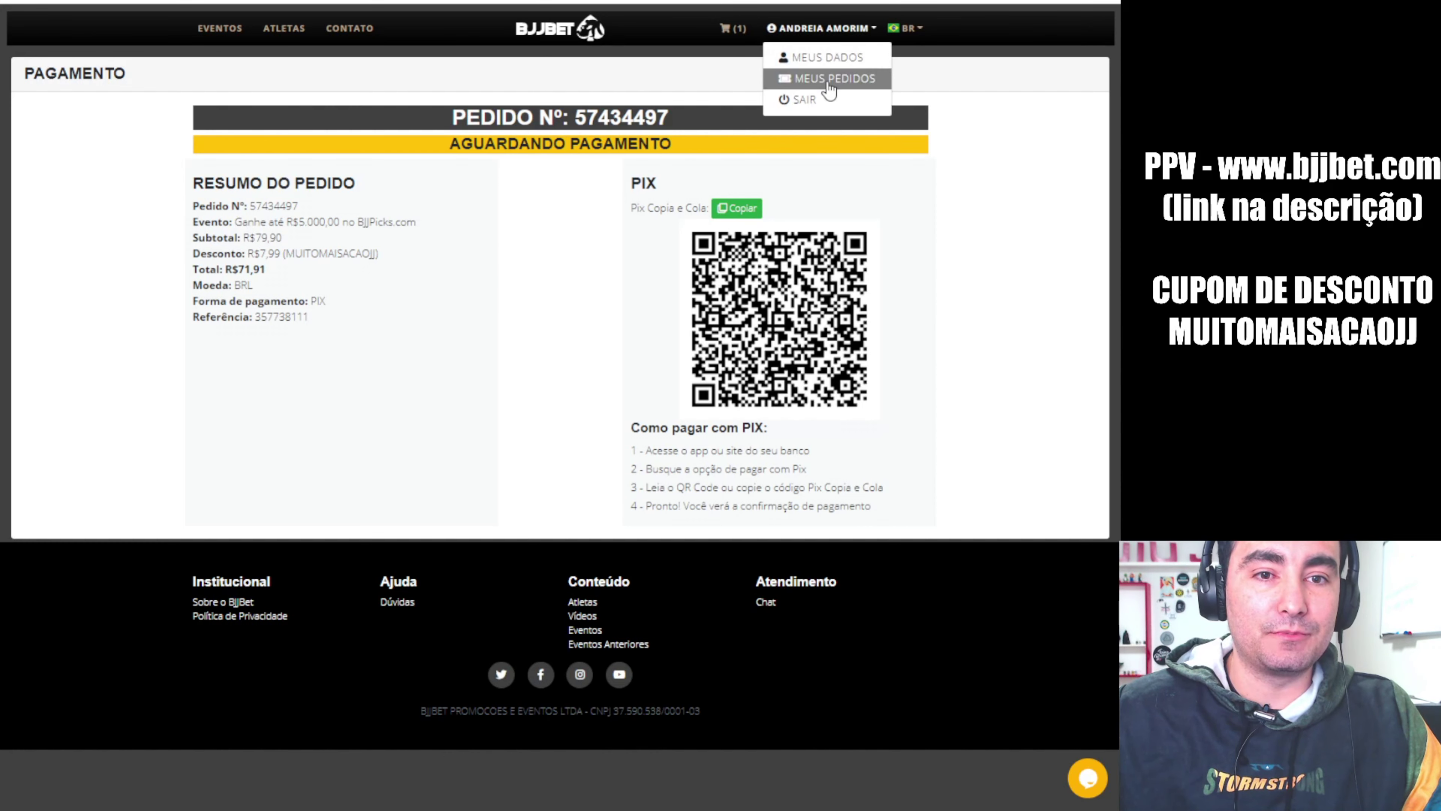
click(826, 78)
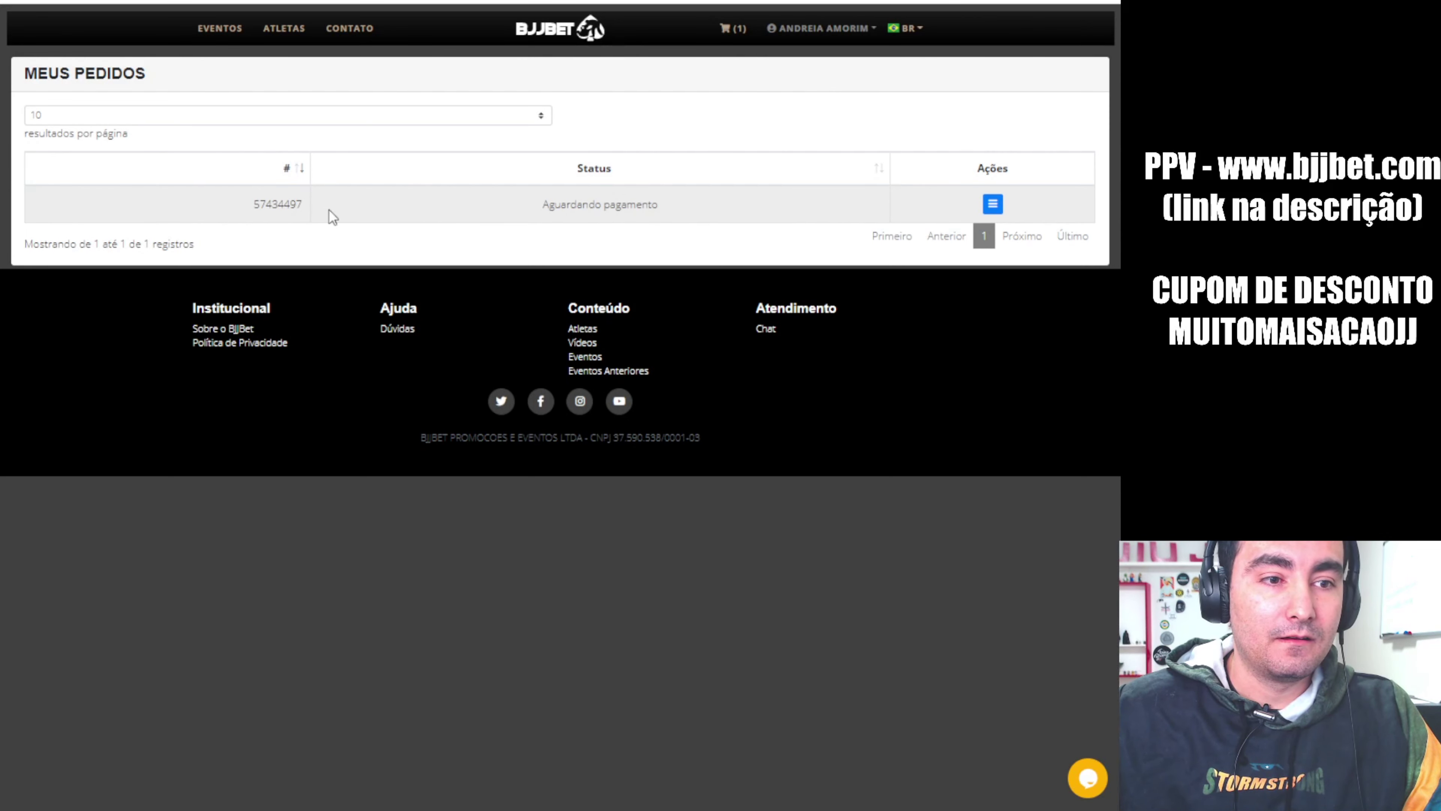
click(993, 206)
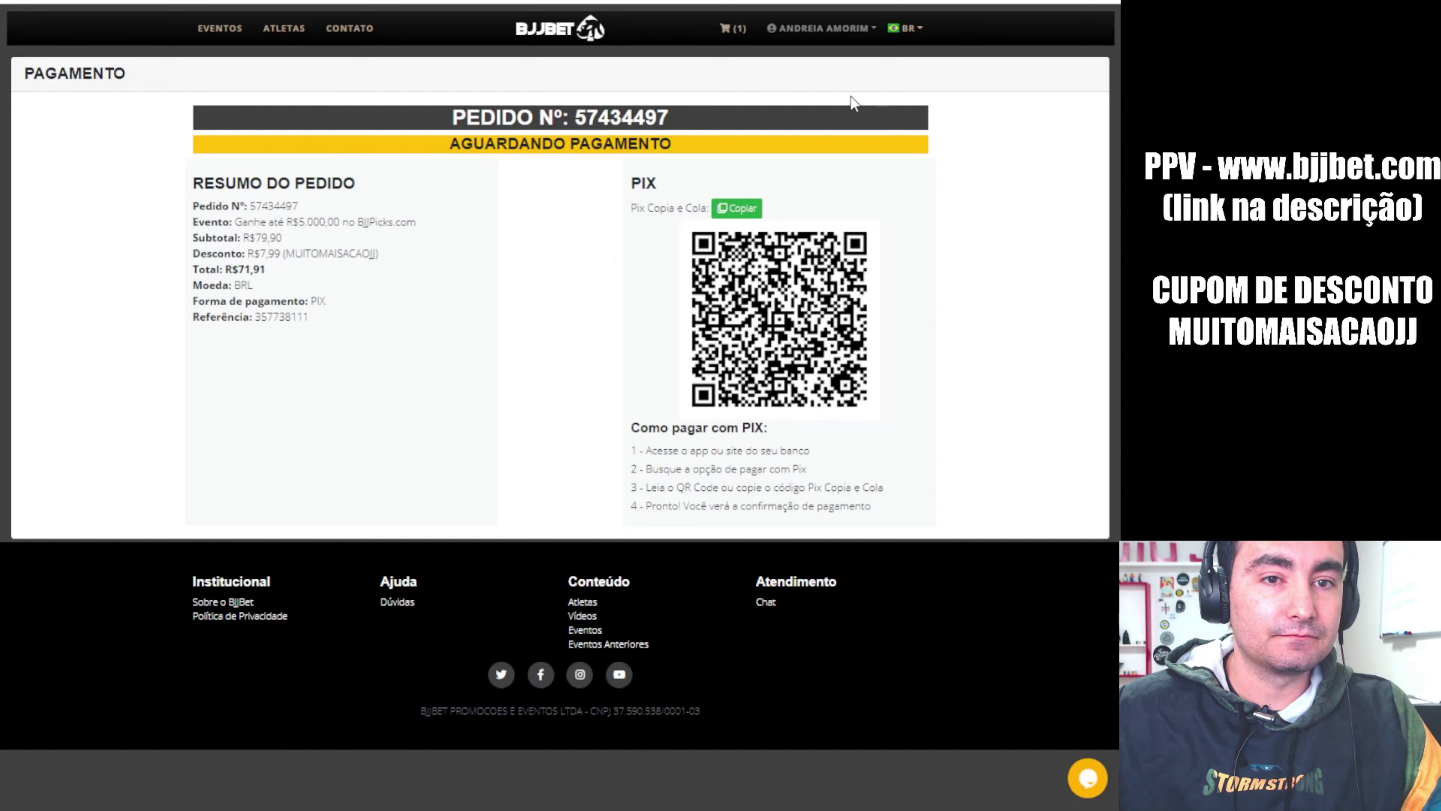
click(736, 33)
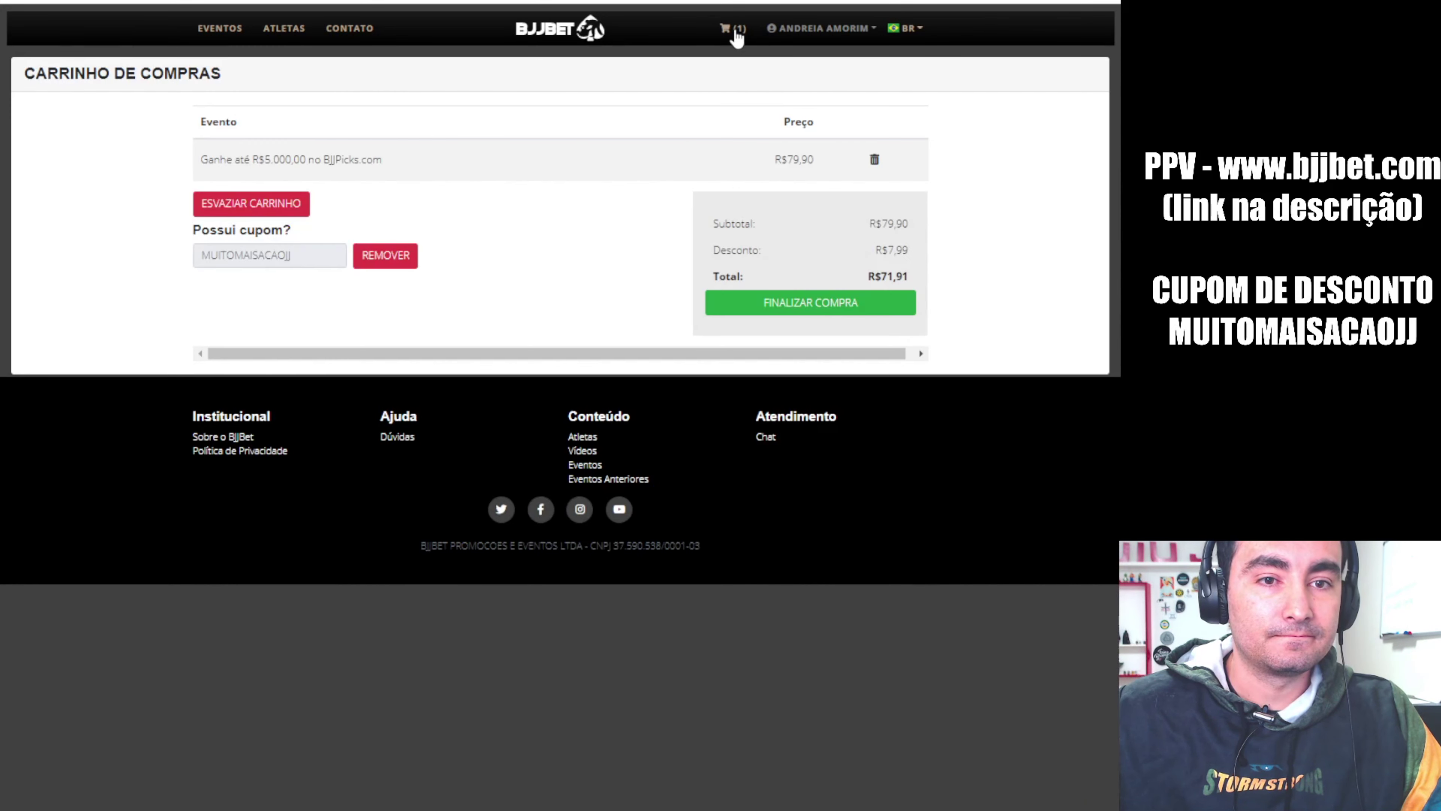
click(831, 32)
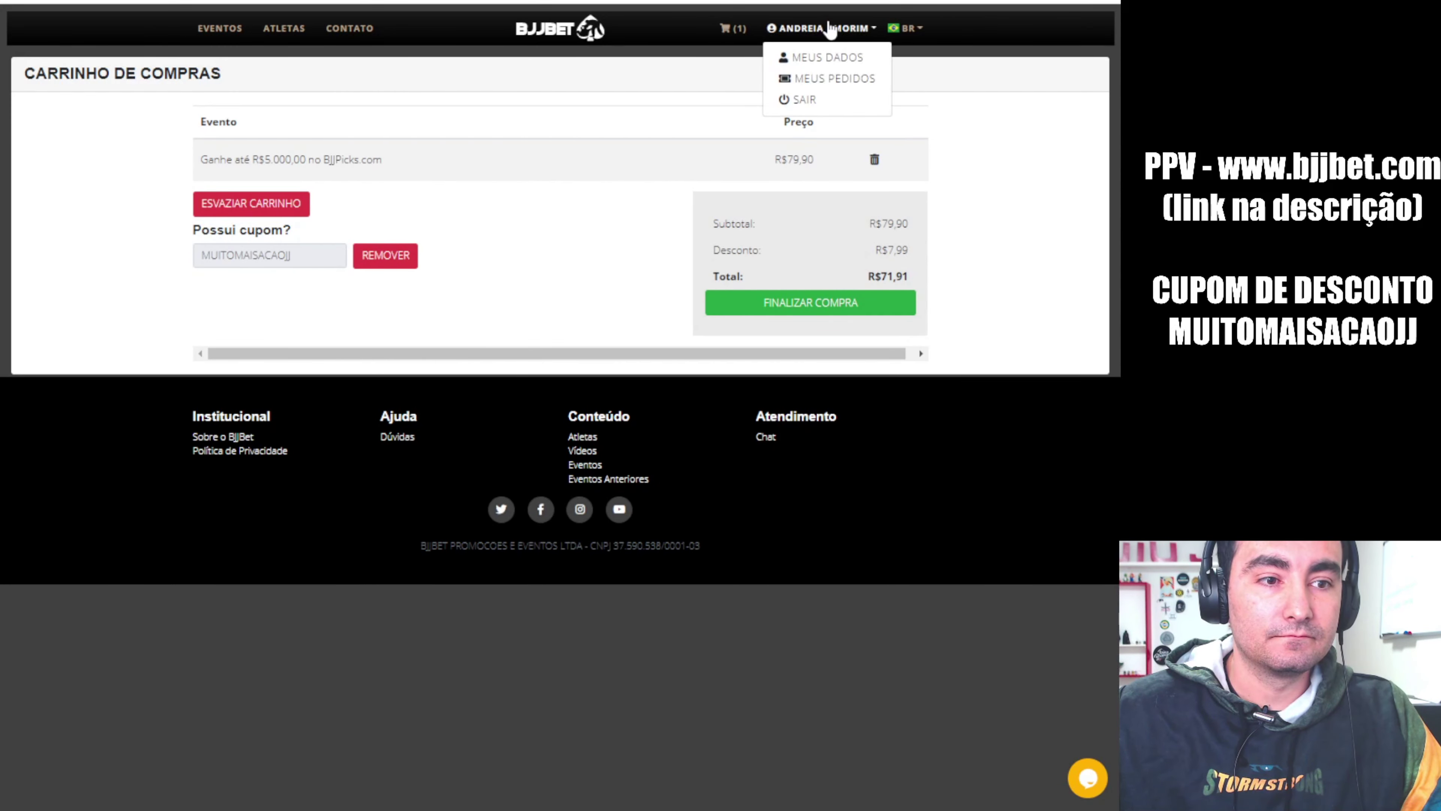
click(843, 57)
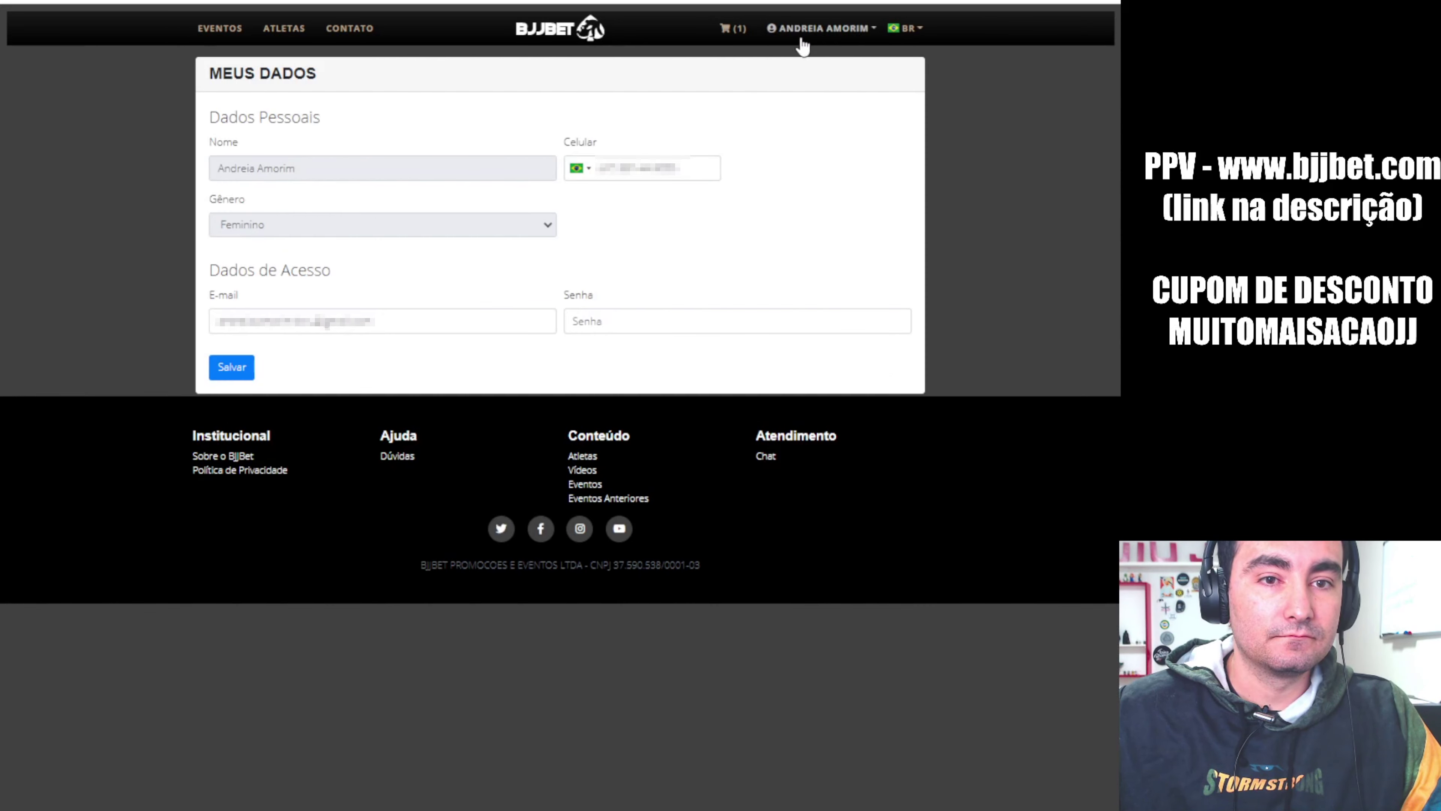
click(806, 28)
click(821, 82)
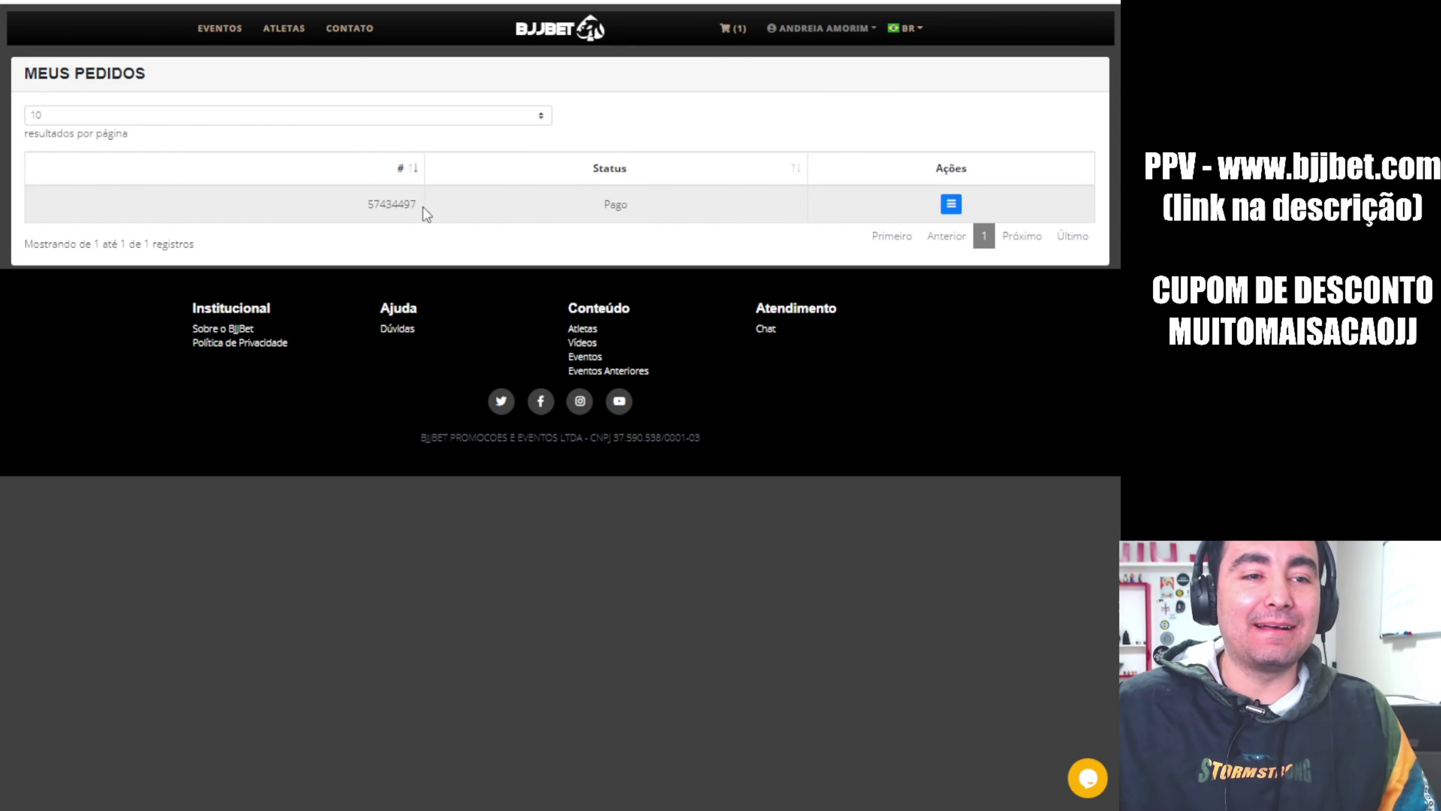
click(952, 210)
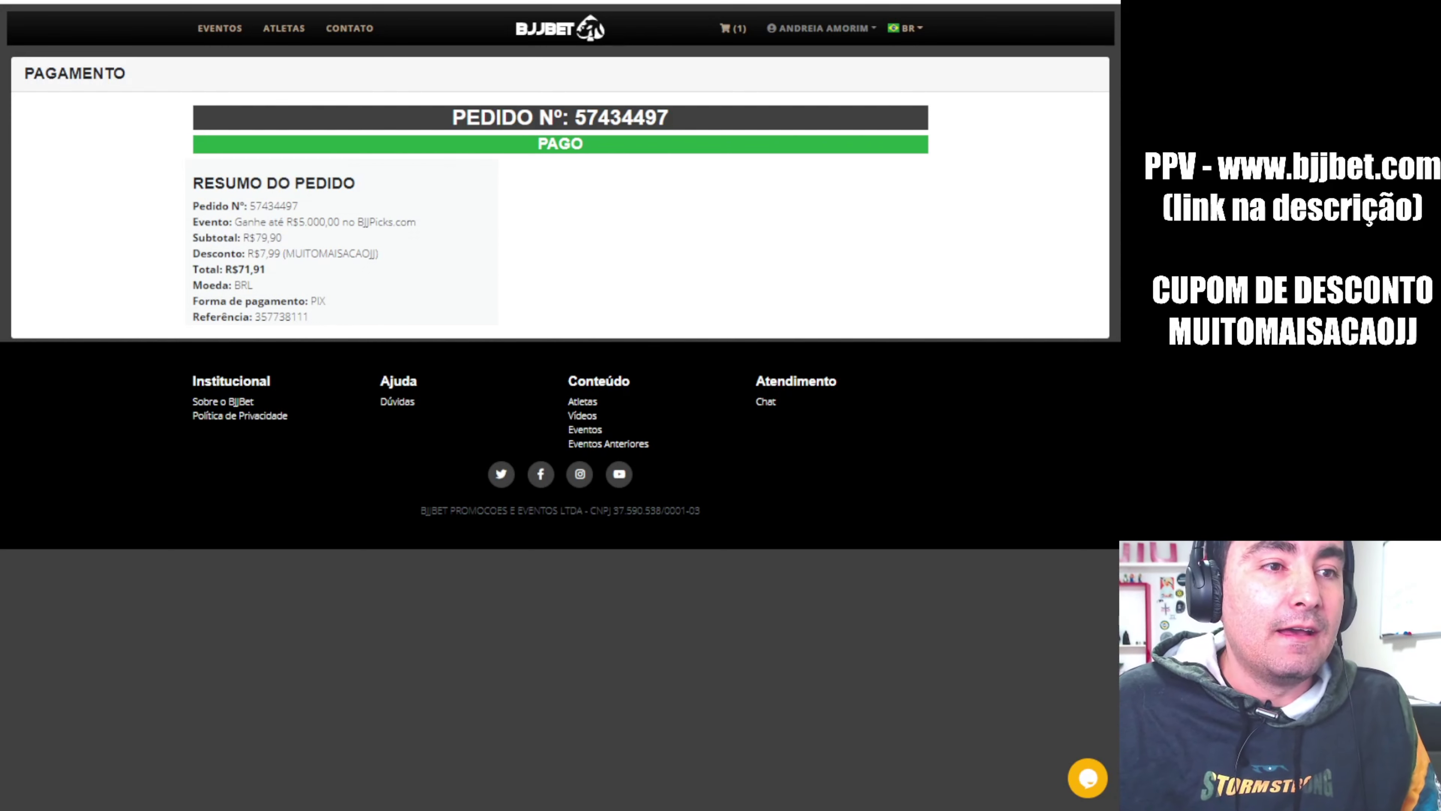
key(ctrl+t)
text(WWW.)
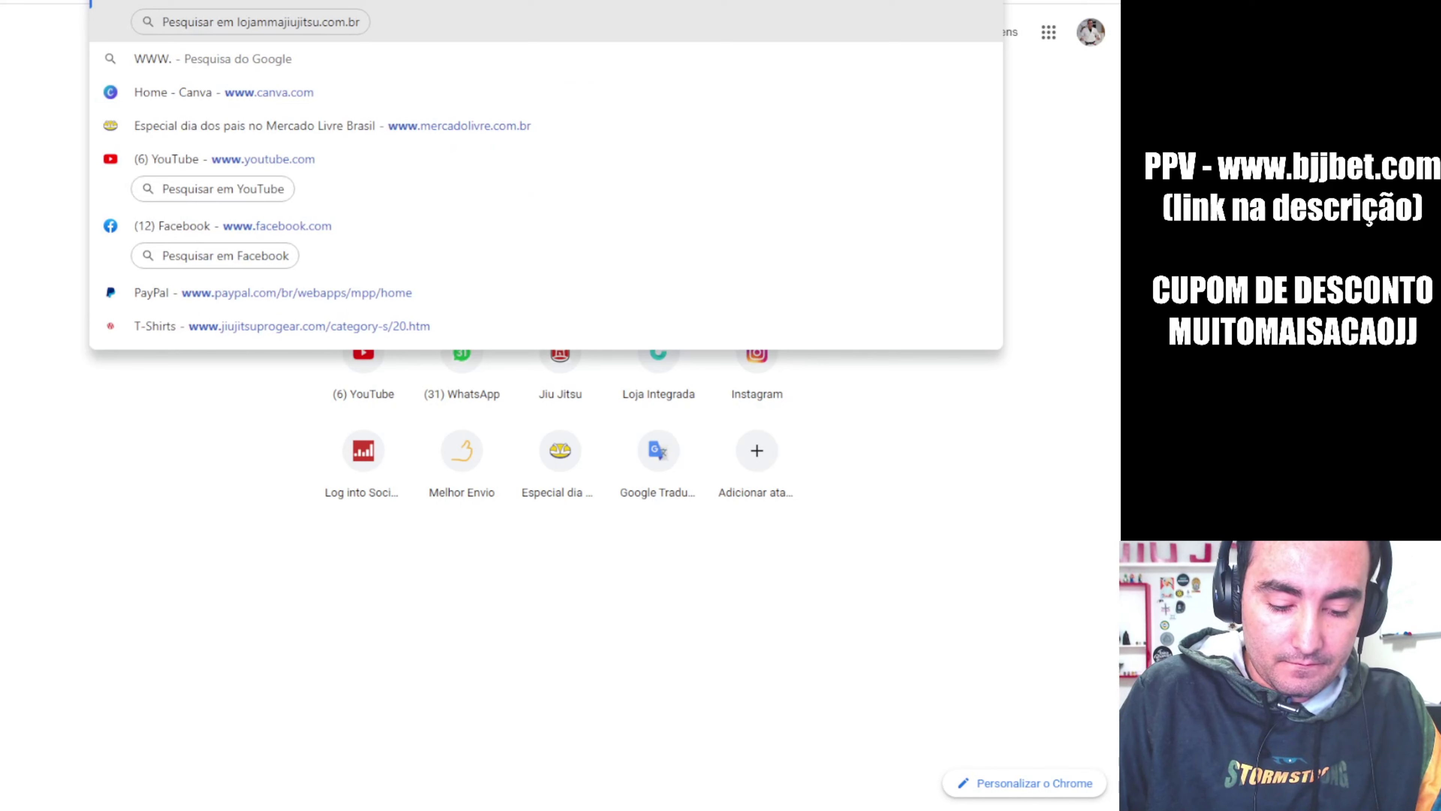
text(BJJPI)
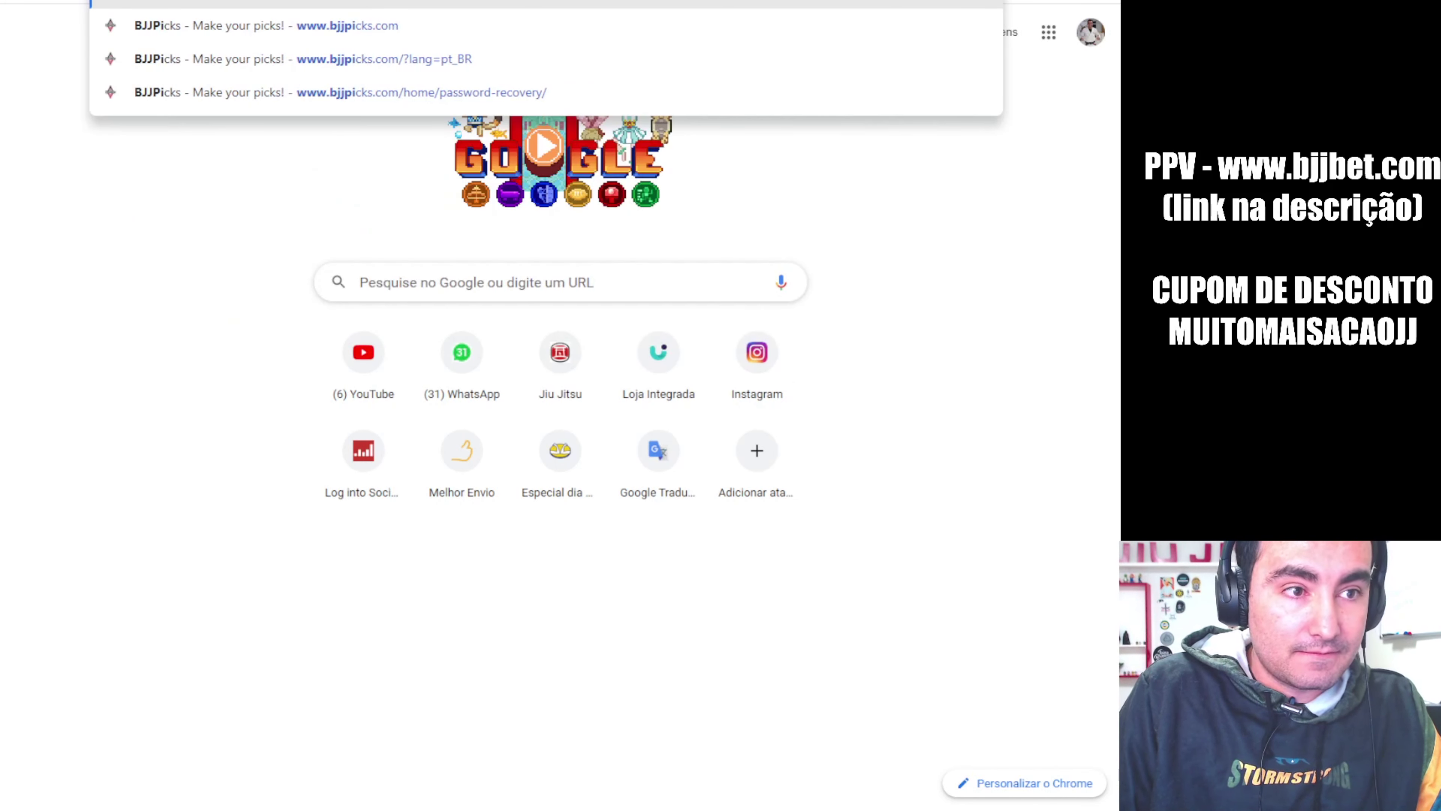
text(cks)
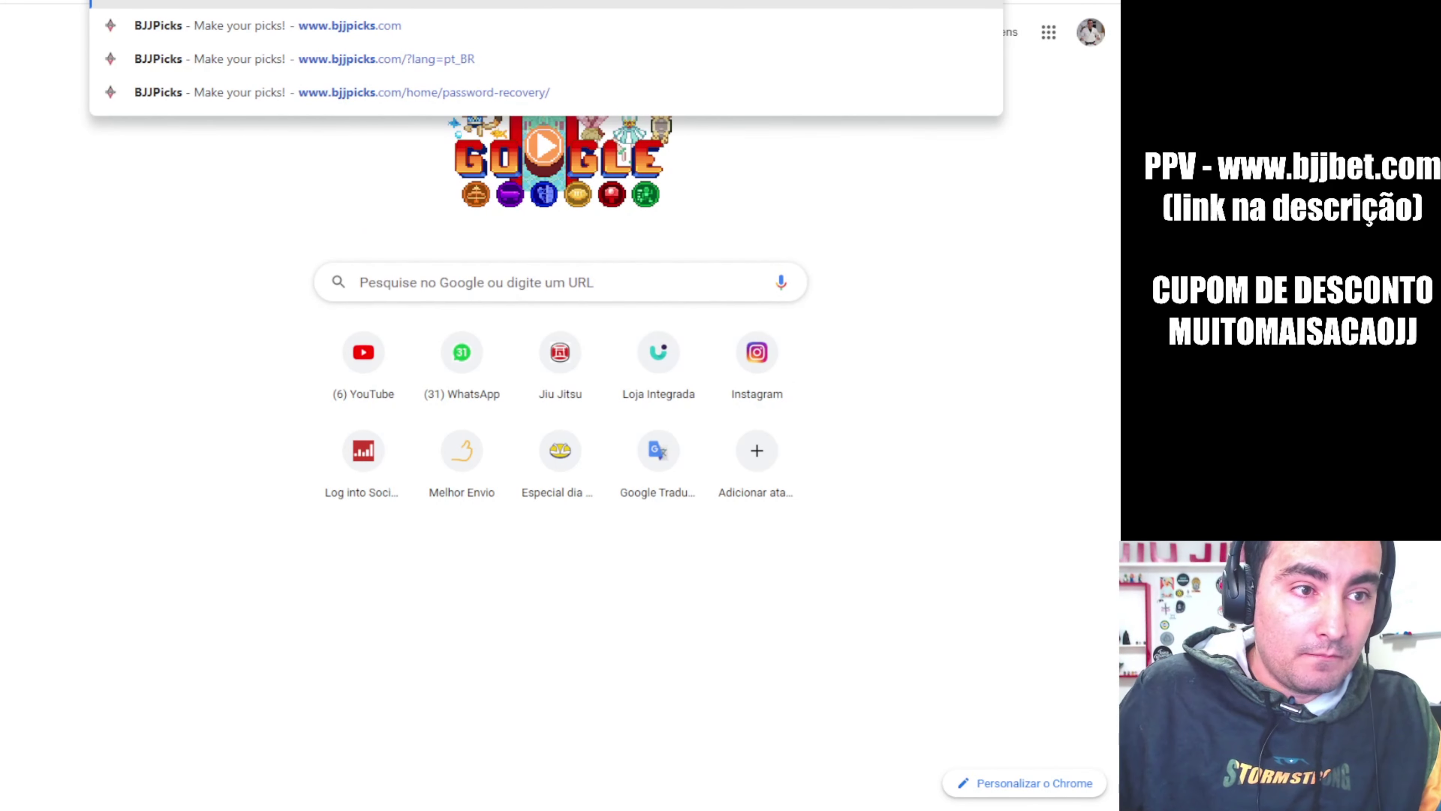
Load bjjpicks.com in the new tab
key(Return)
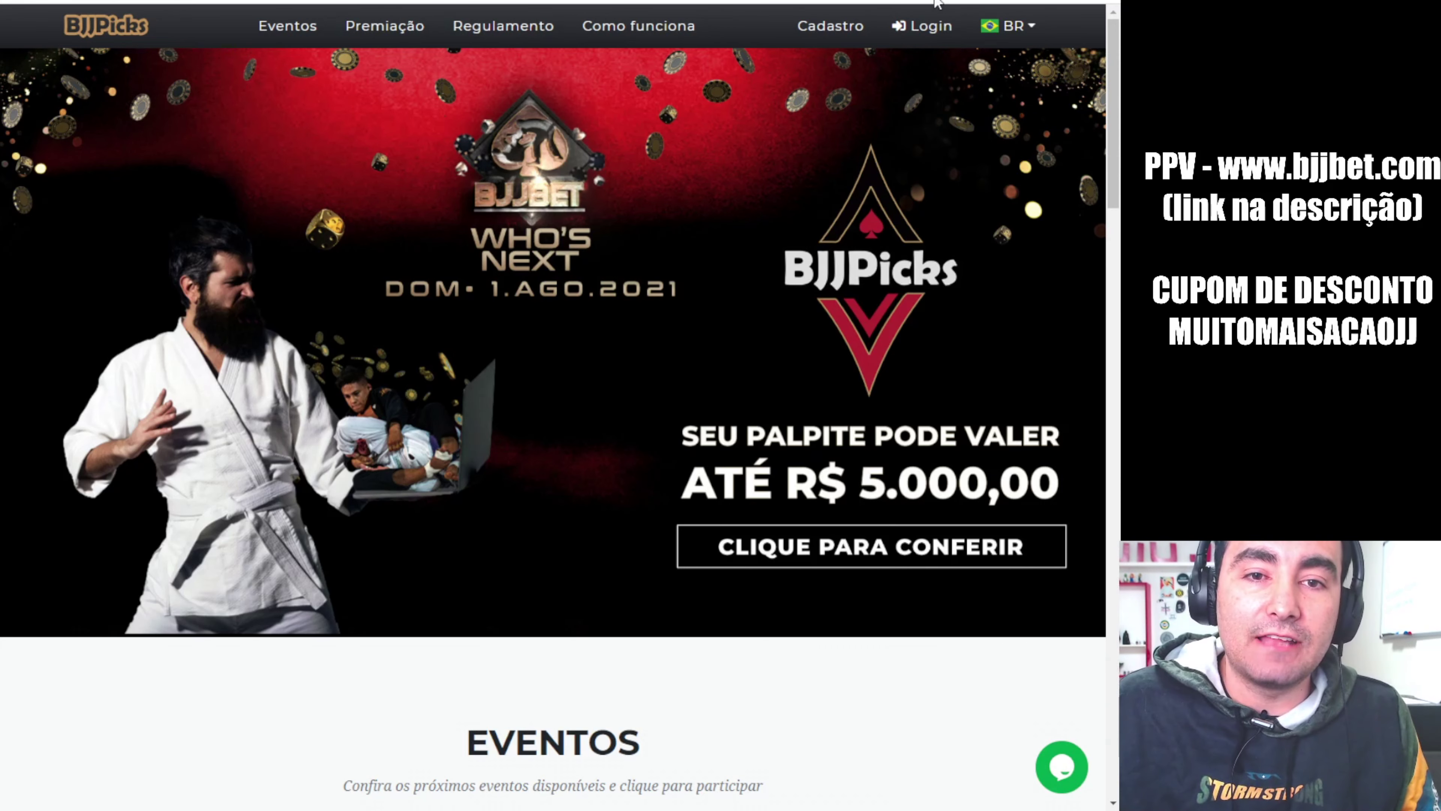
Open the BJJPicks Cadastro form and enter the full name and e-mail address
click(933, 33)
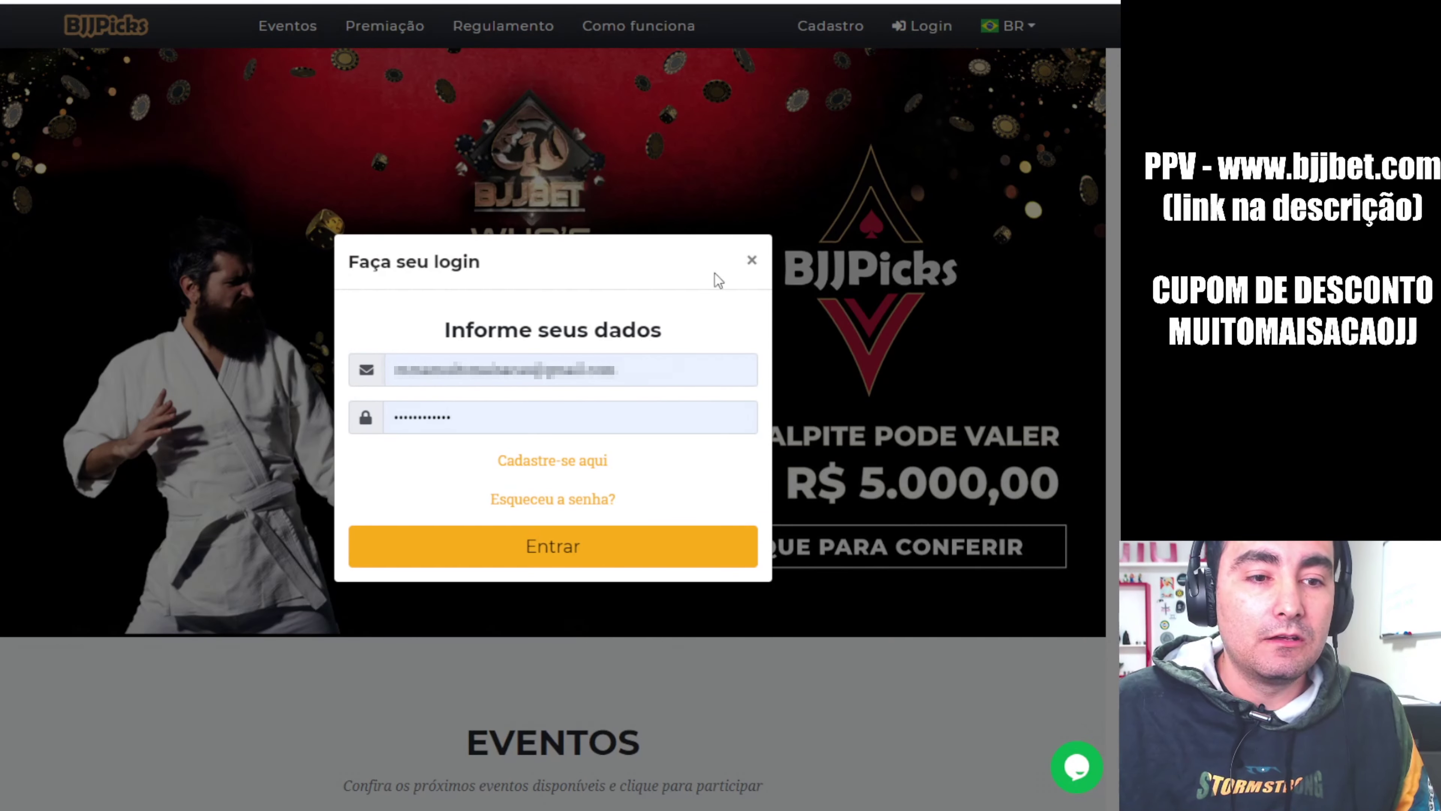
click(753, 265)
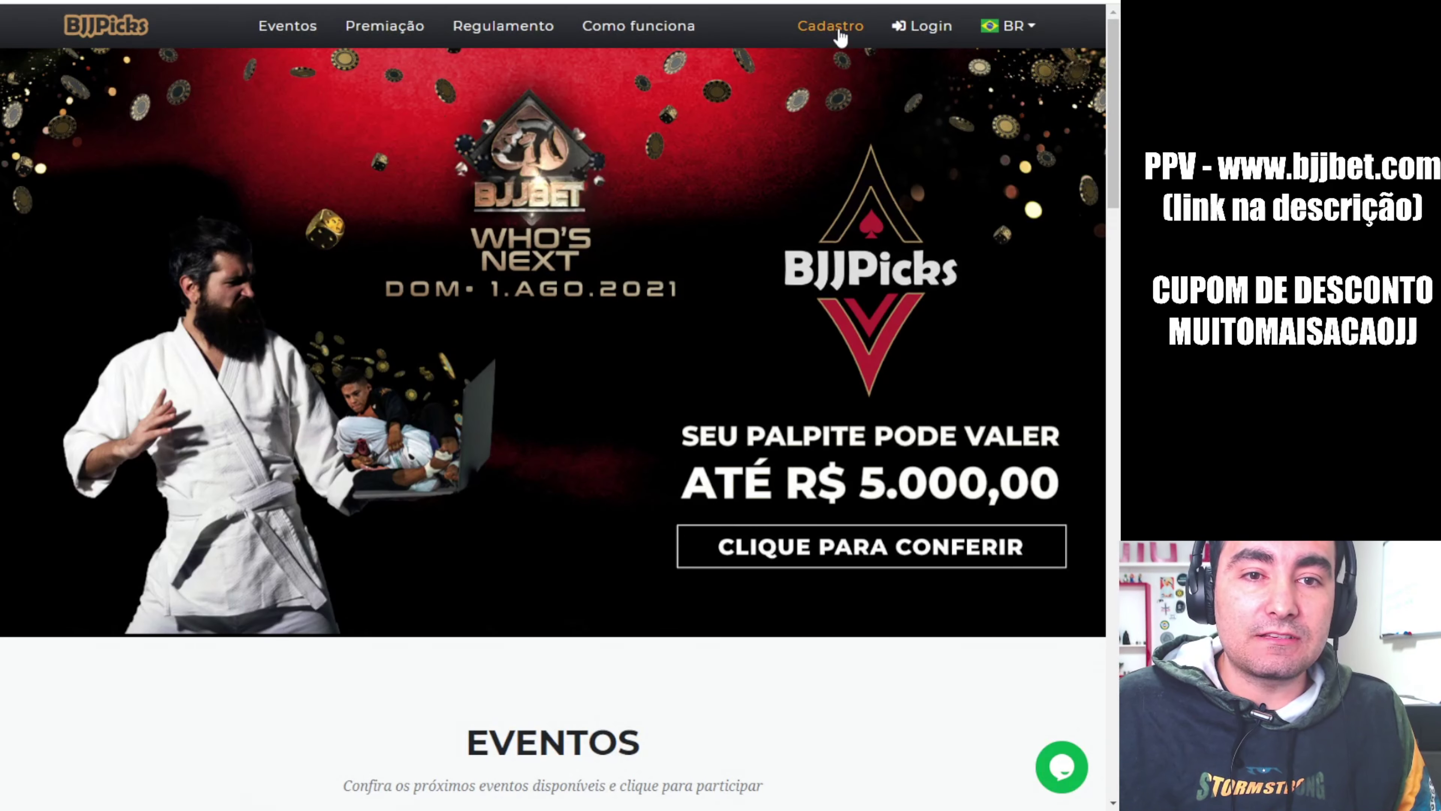
click(838, 32)
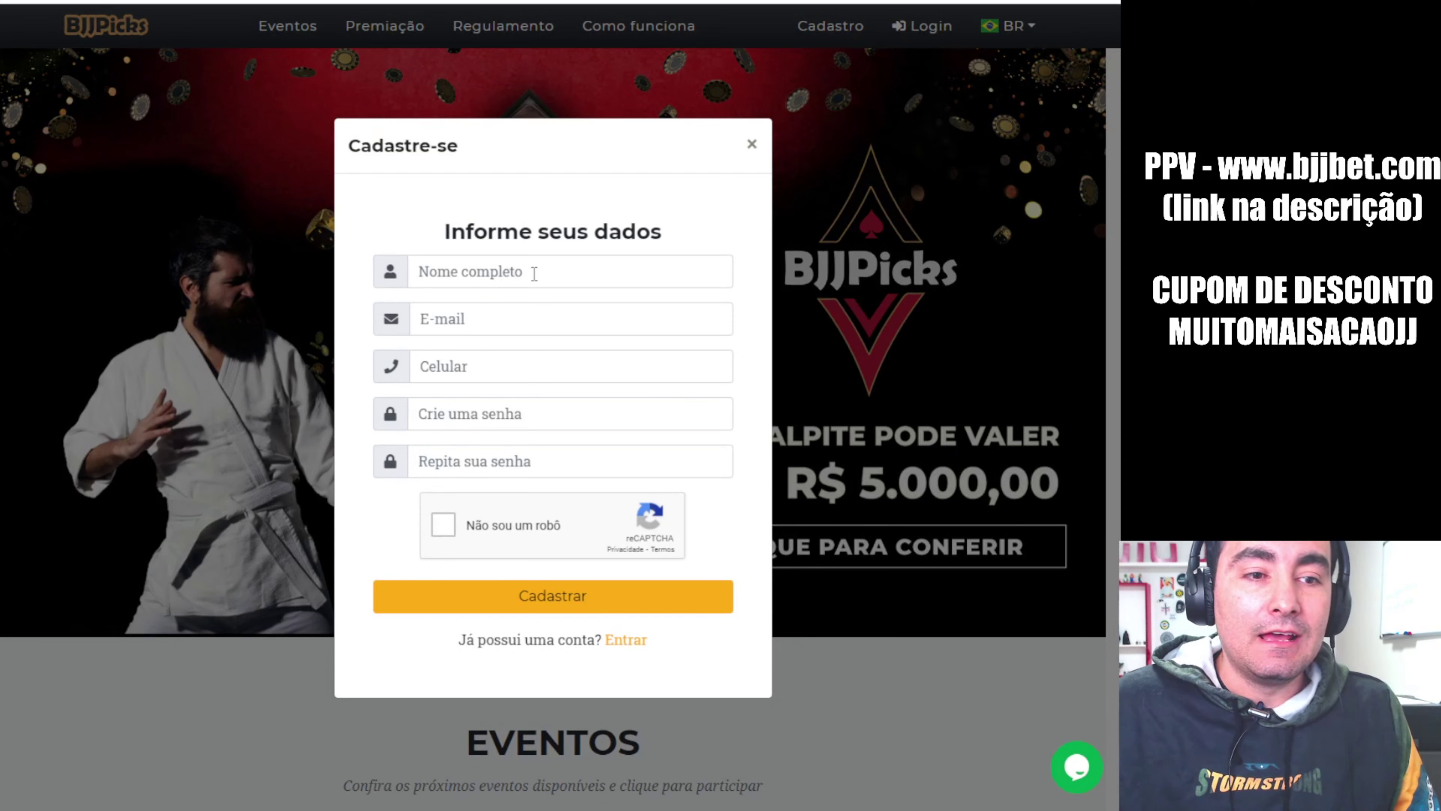
click(533, 274)
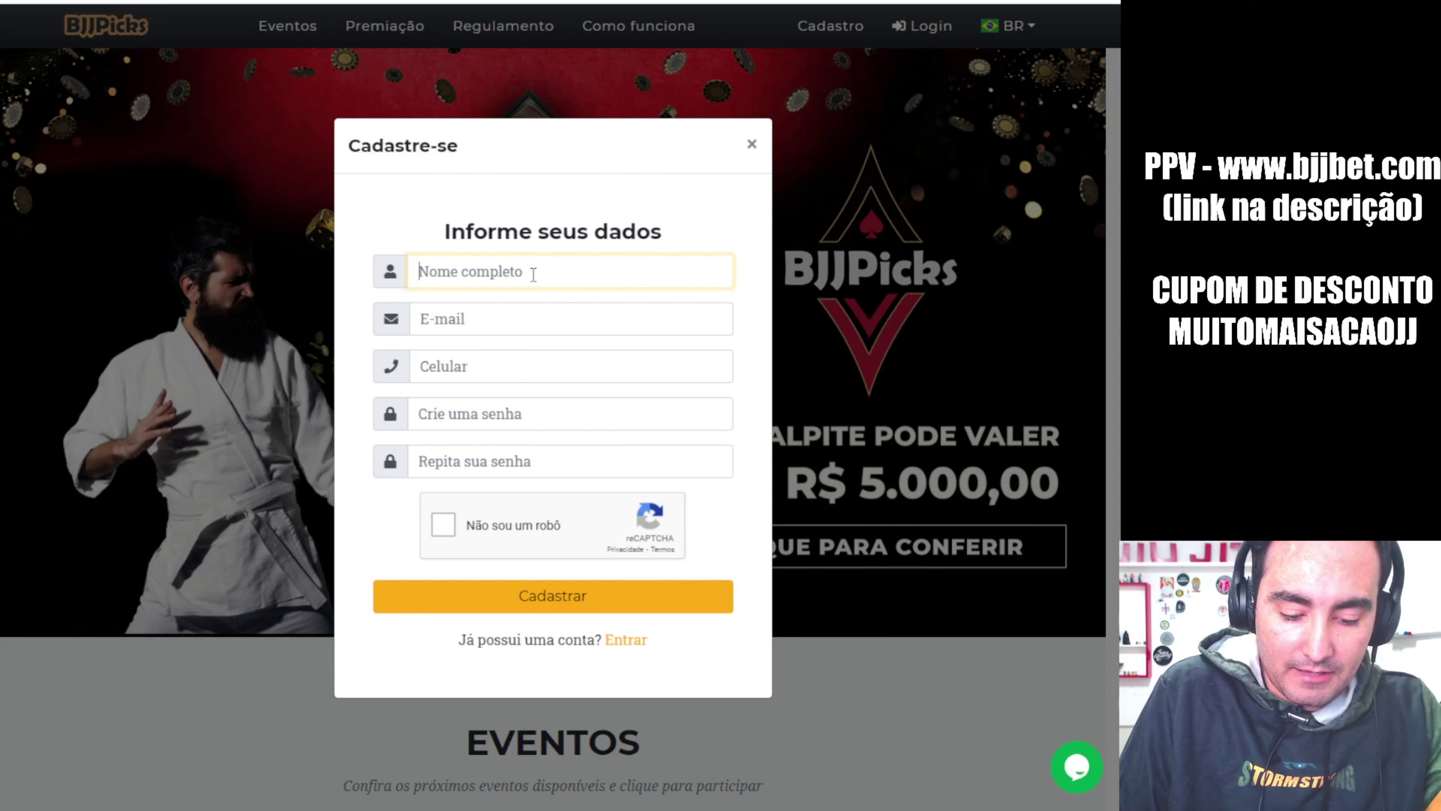
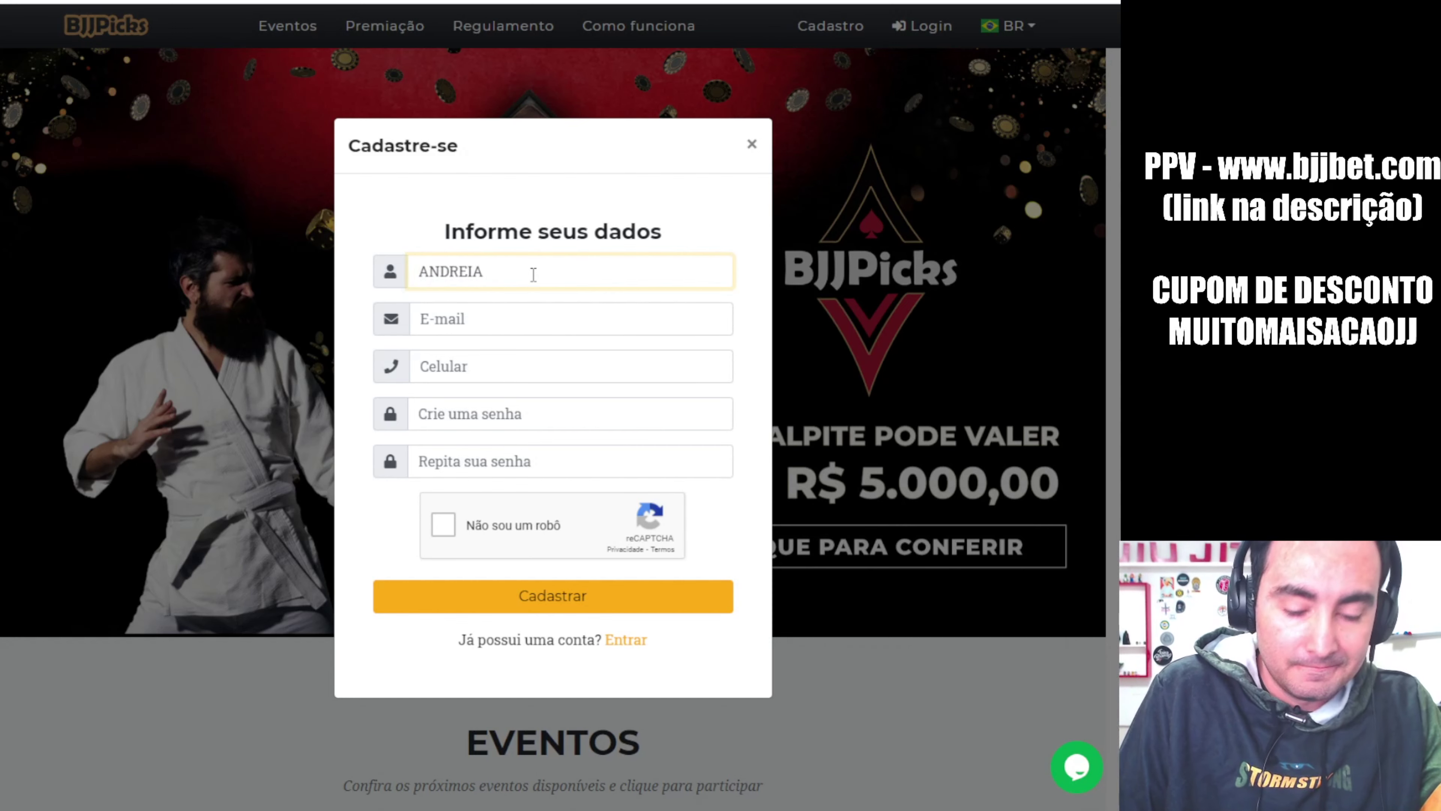
key(Tab)
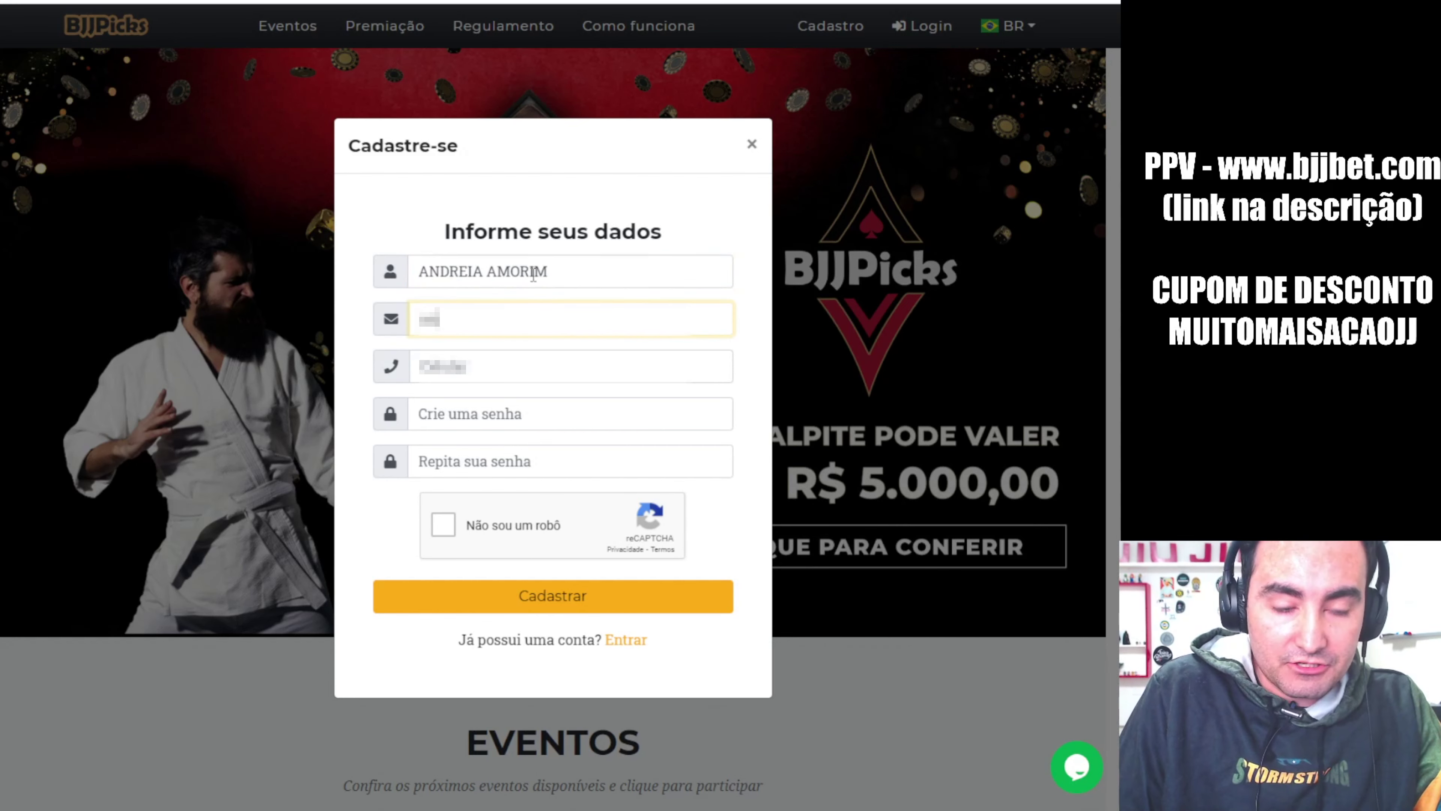
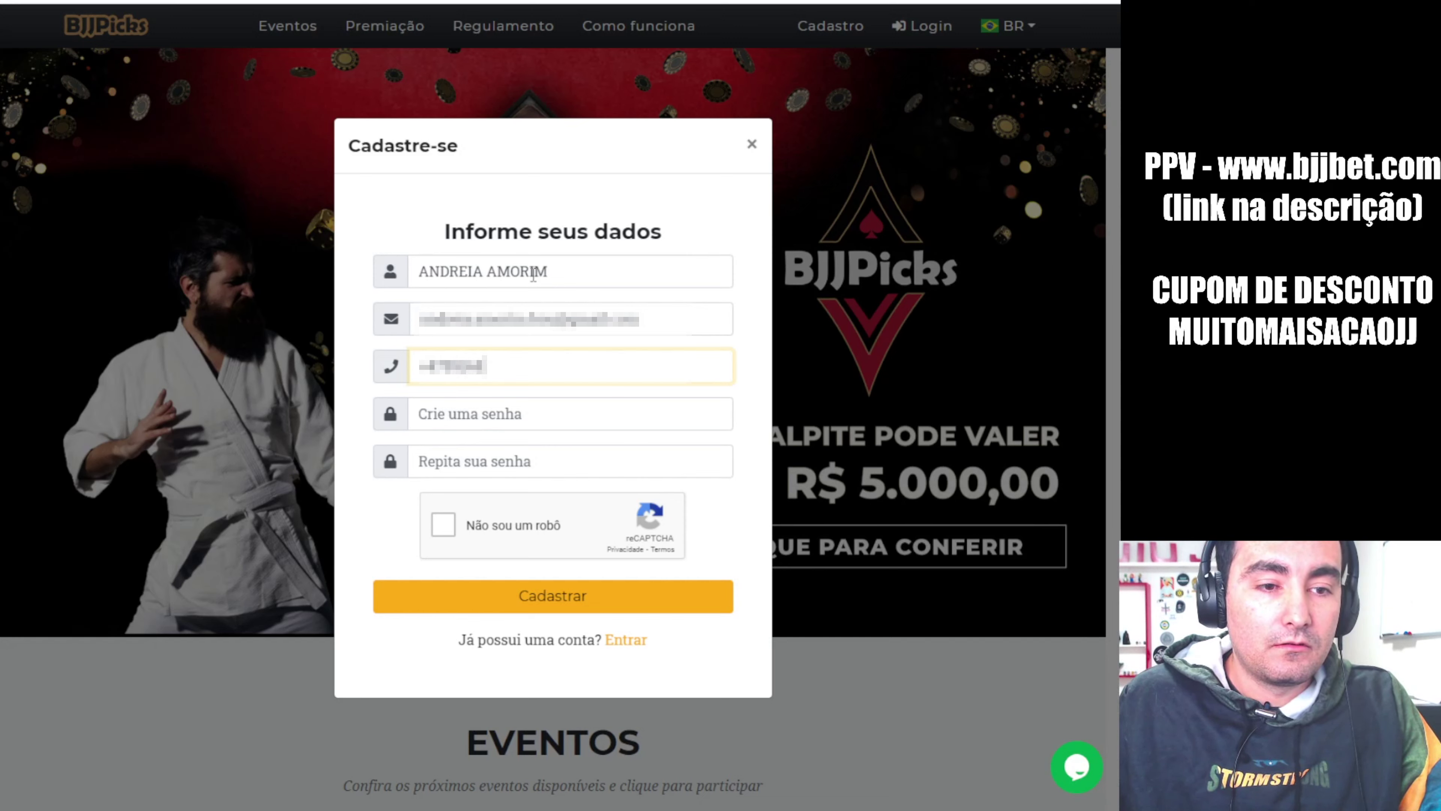
Enter the mobile number and matching passwords, pass the reCAPTCHA and submit with Cadastrar
key(Tab)
text(•••••)
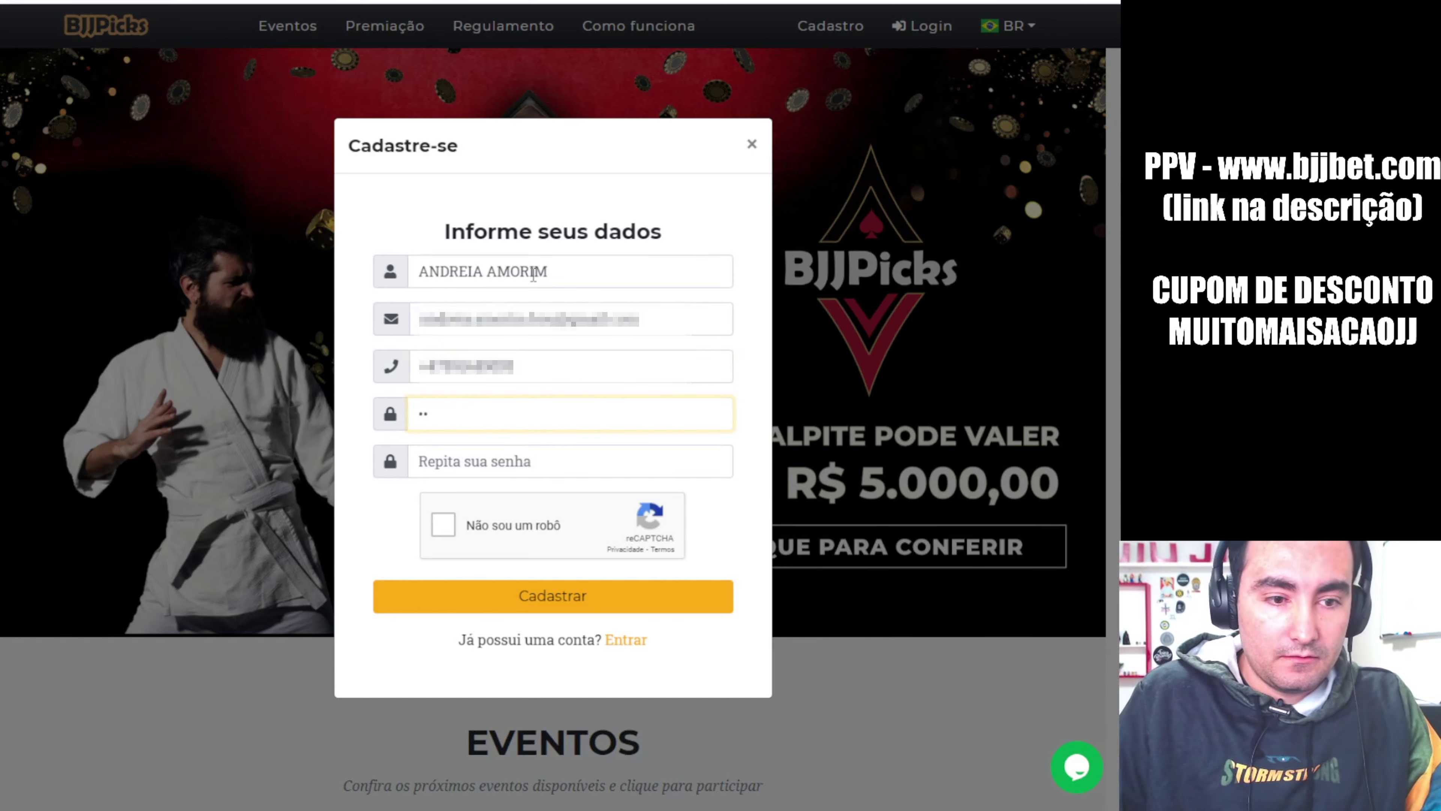
text(••••••••)
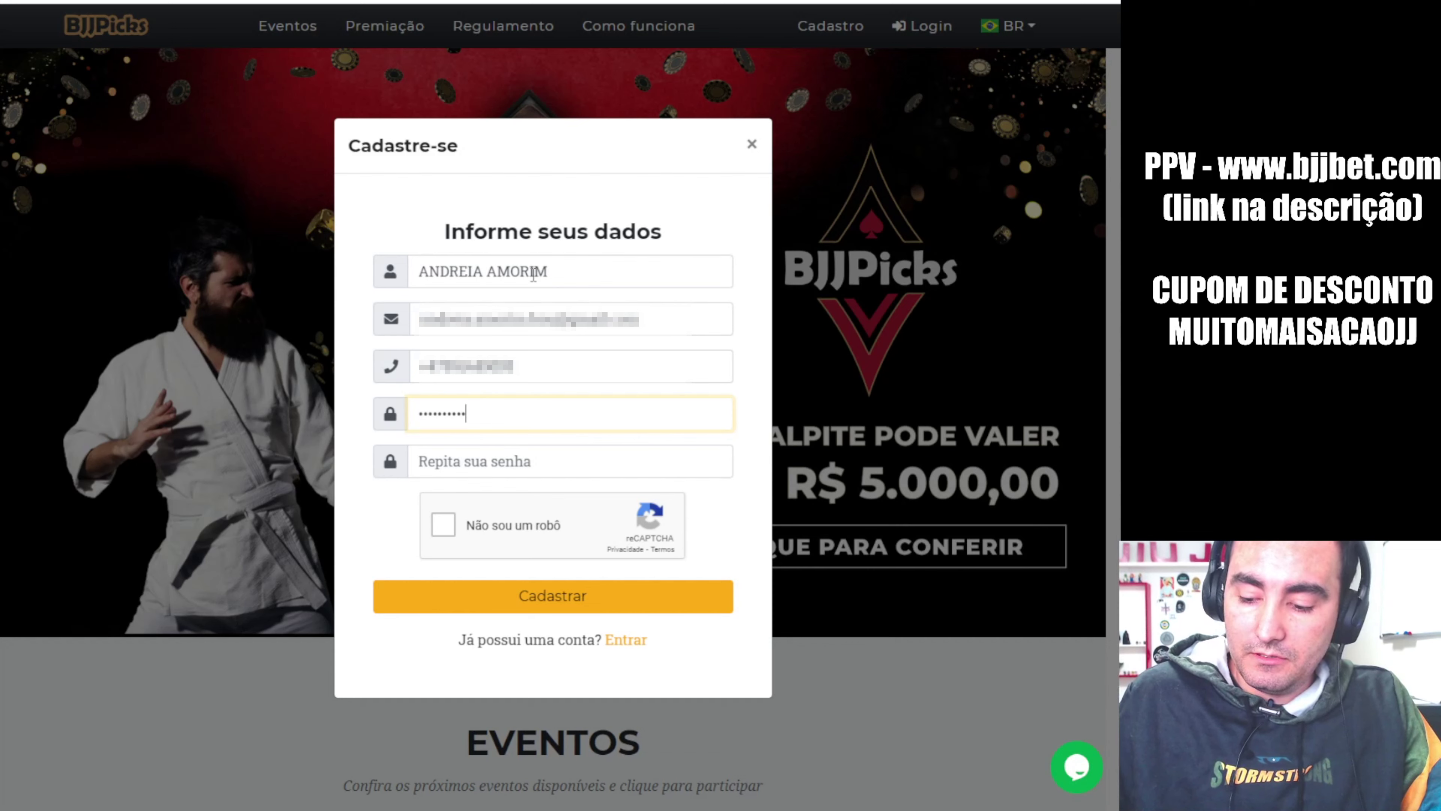
key(Tab)
text(••)
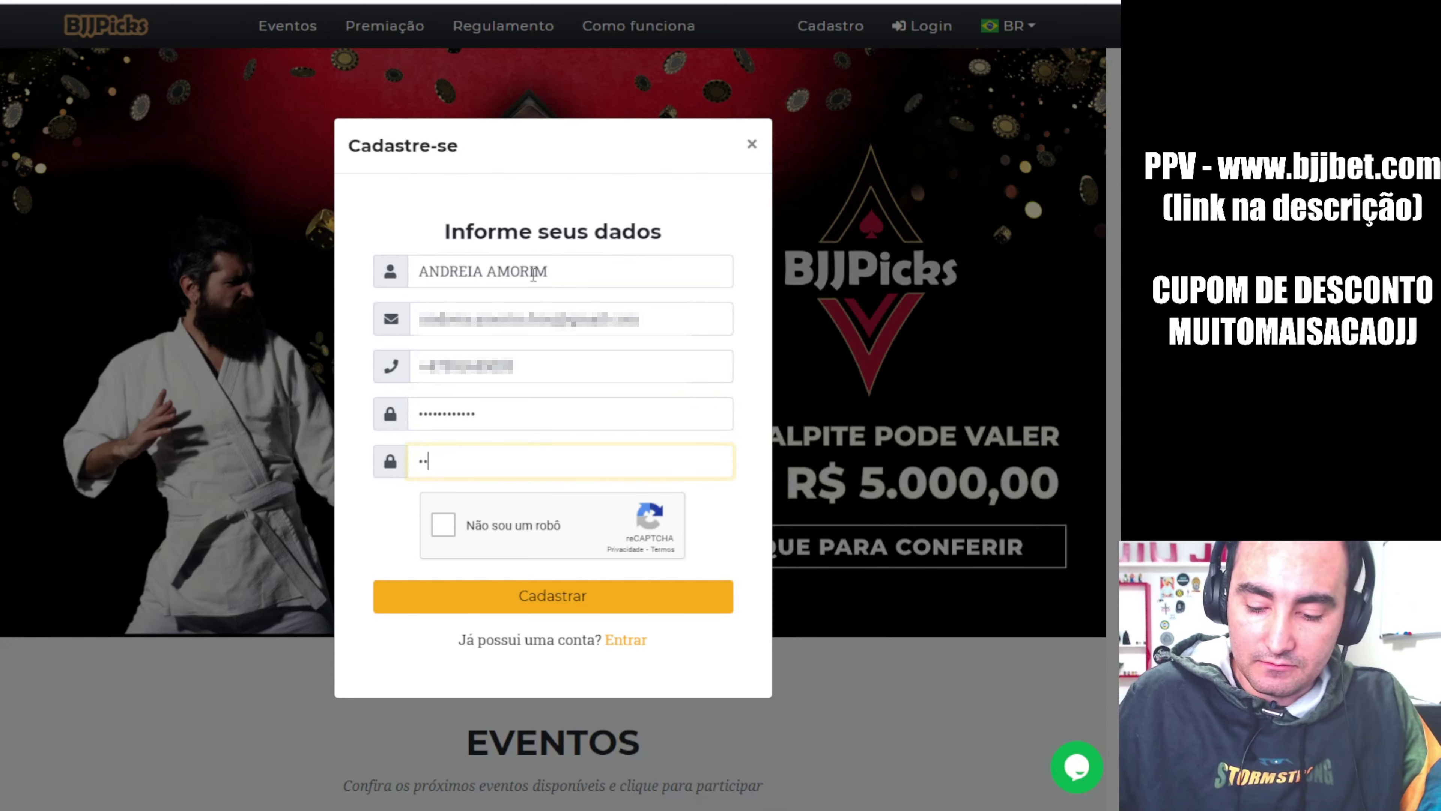
text(•••••••)
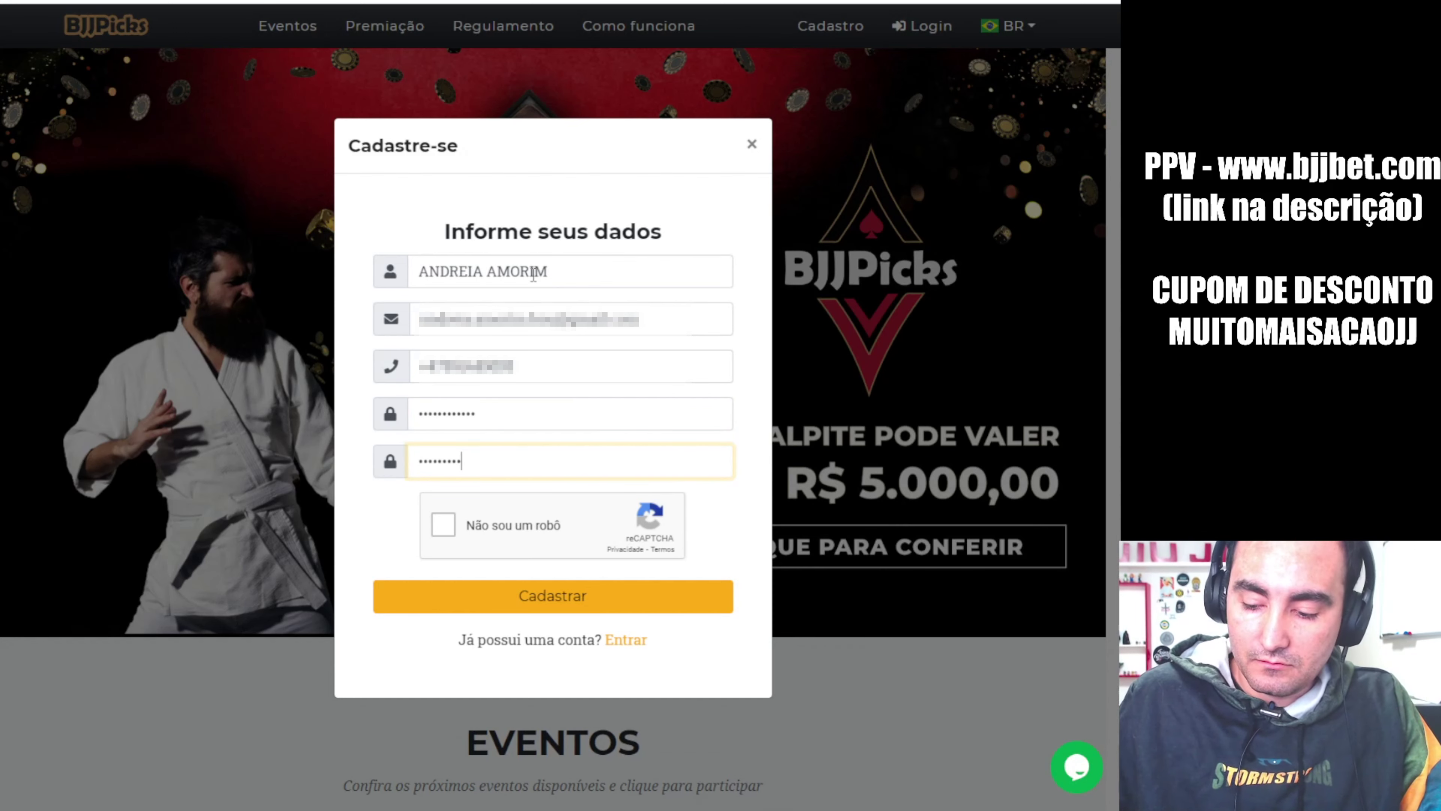
text(•)
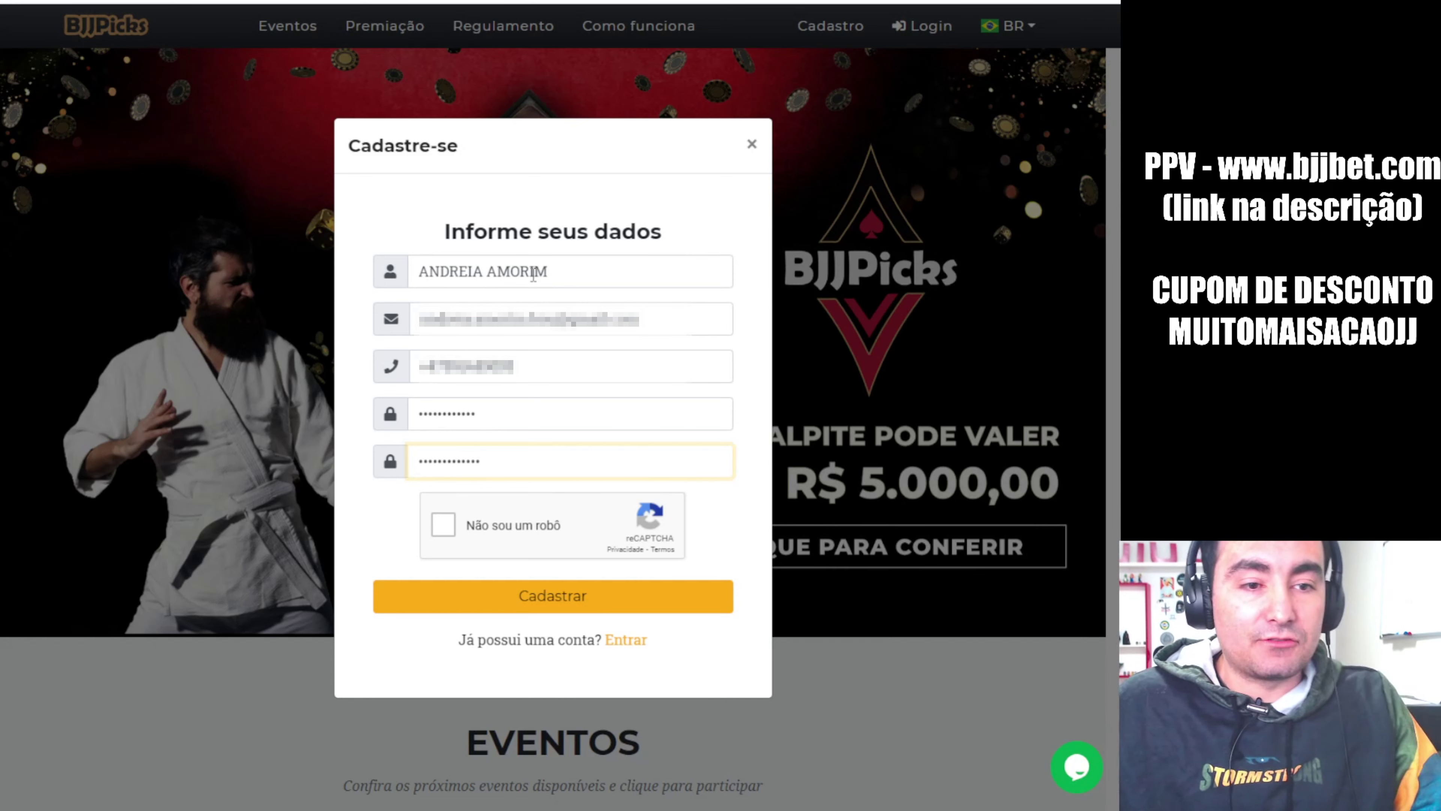
click(445, 525)
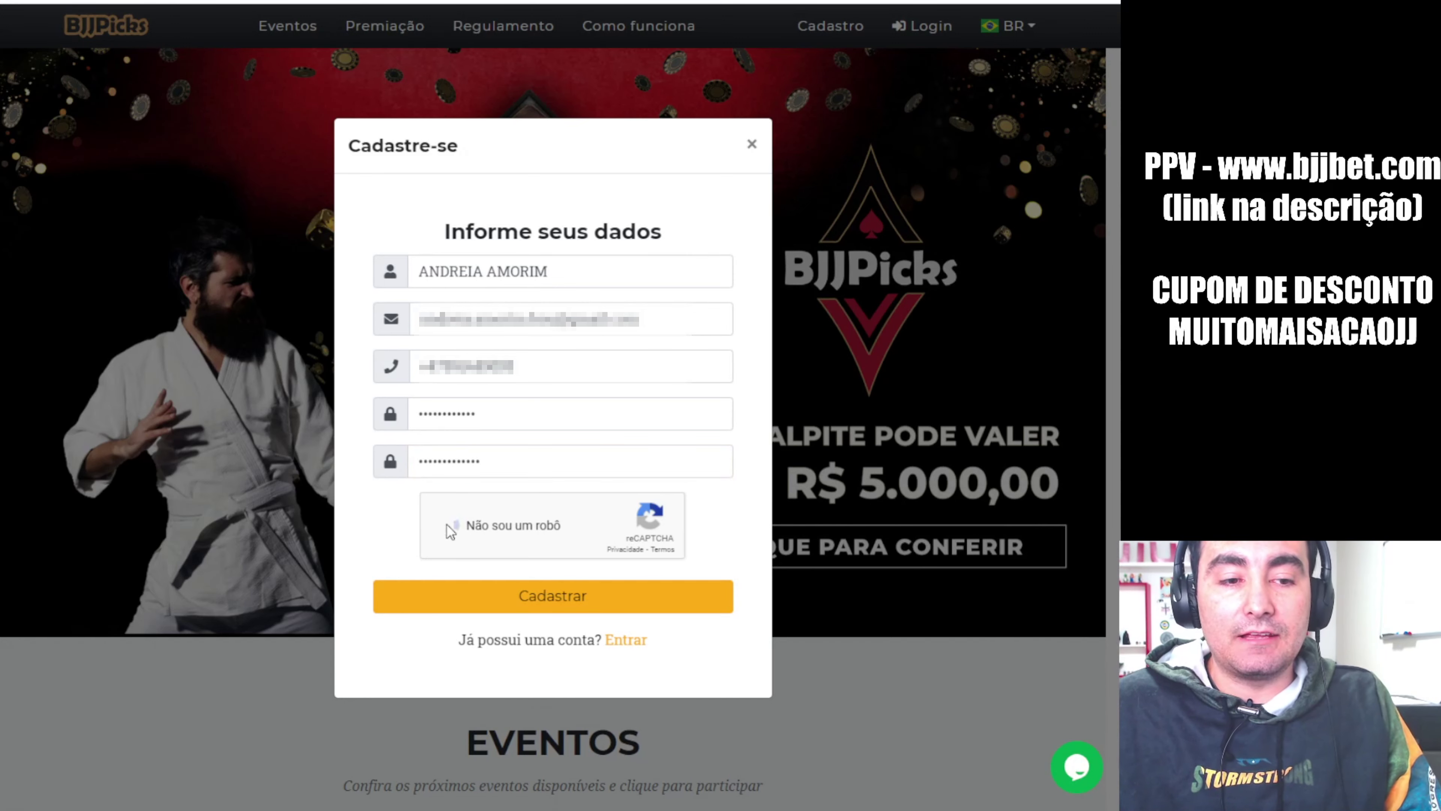
click(549, 601)
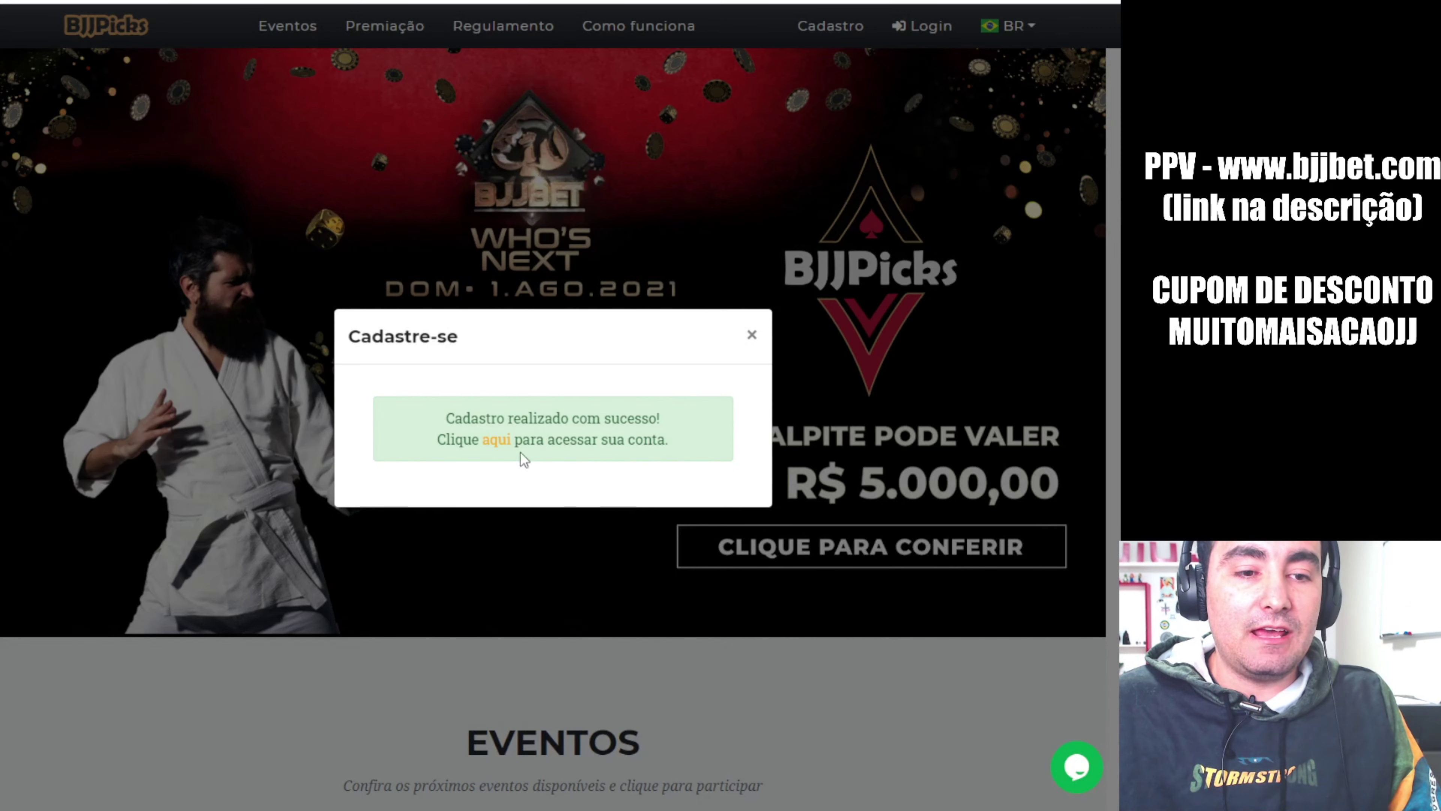
Log into the new BJJPicks account by retyping the password after the failed attempt, then confirm Saldo is 0 pontos
click(497, 441)
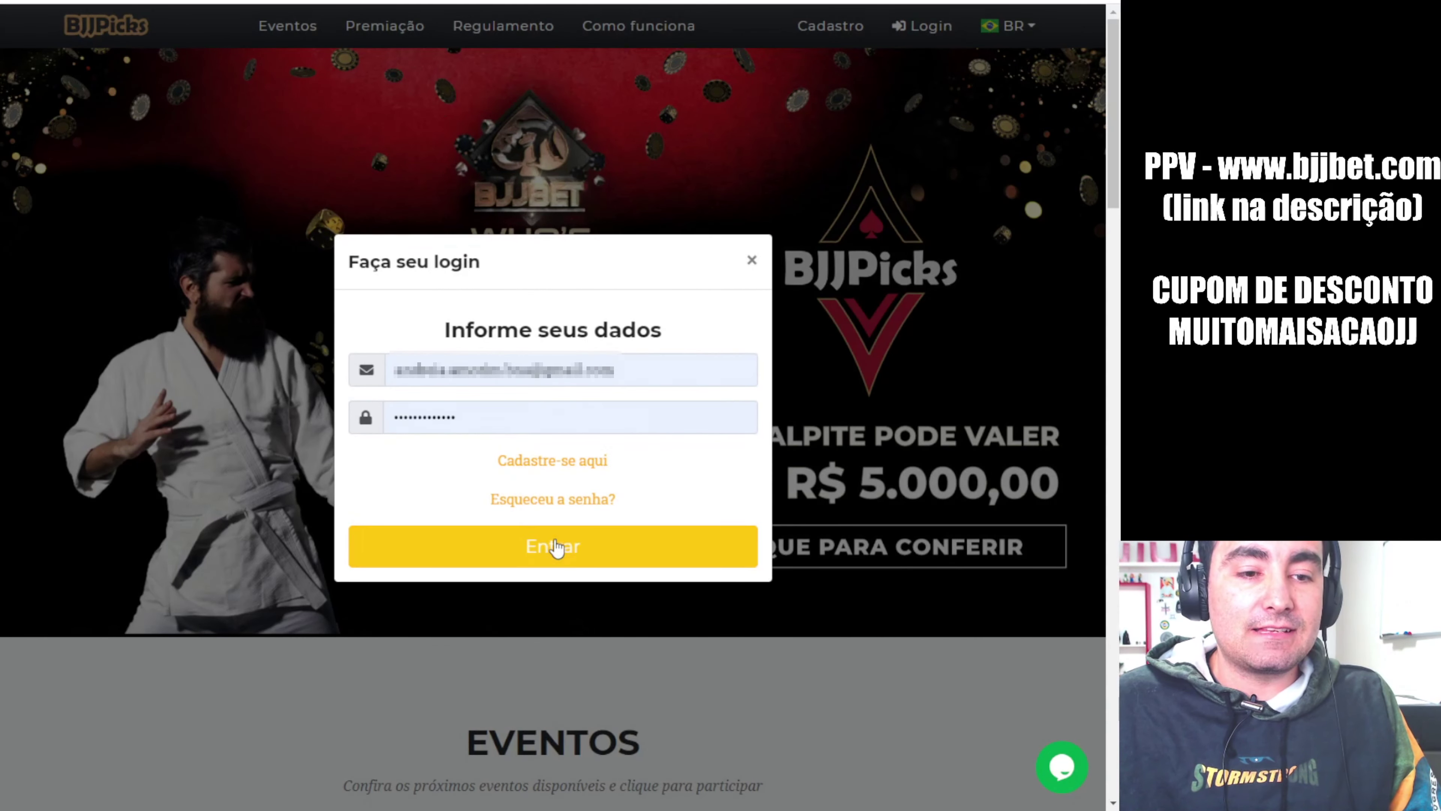
click(567, 562)
double_click(500, 438)
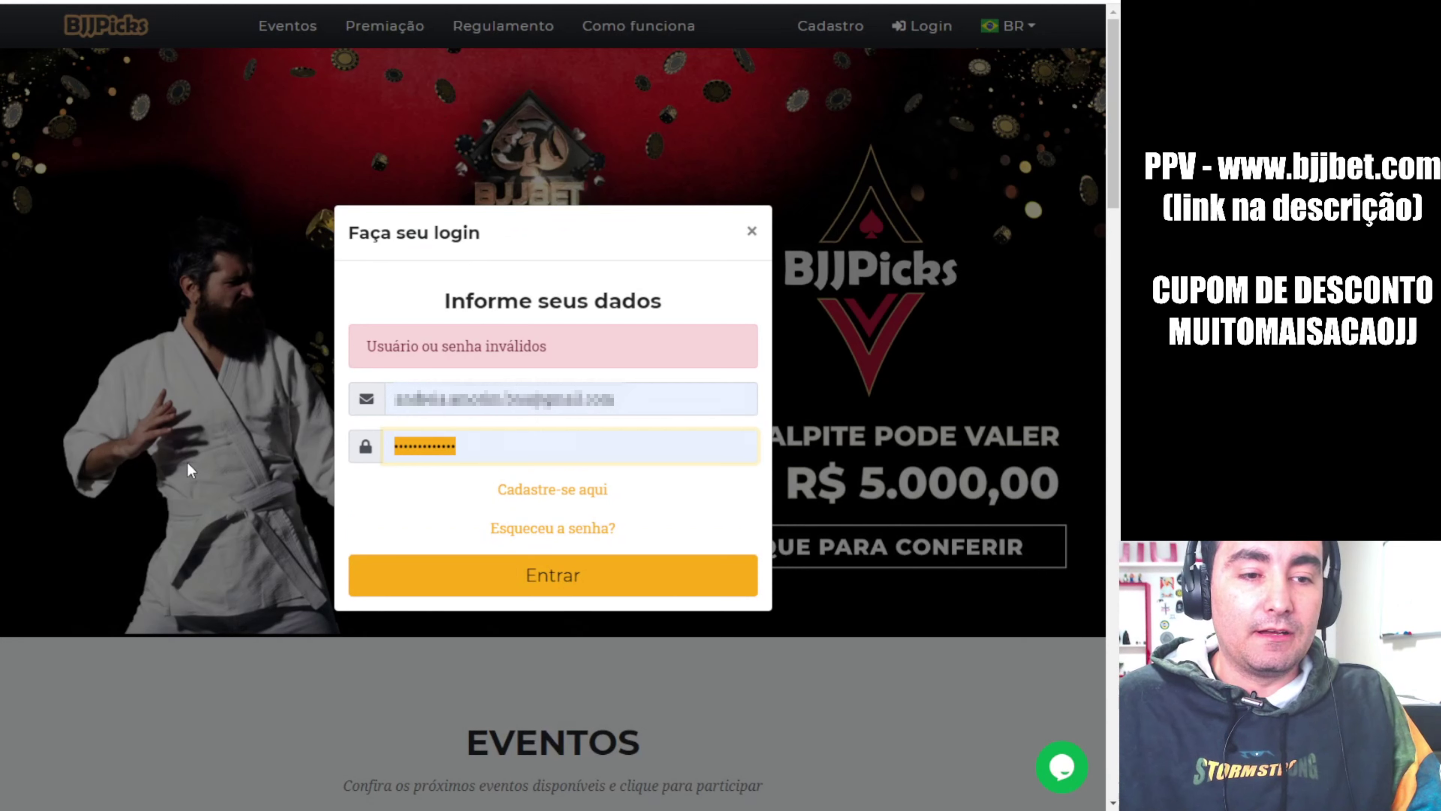
text(•)
key(BackSpace)
text(••••••••)
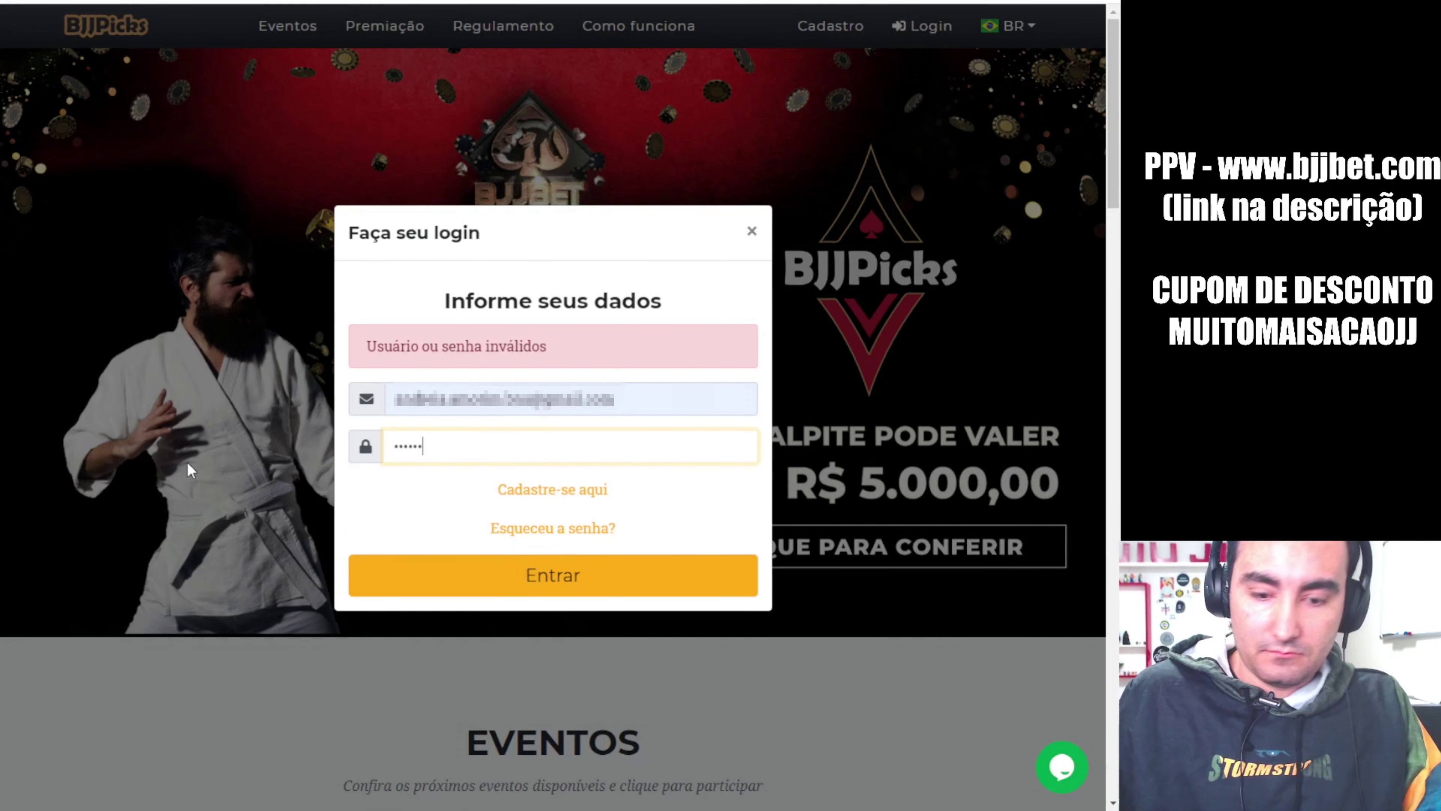
text(•••)
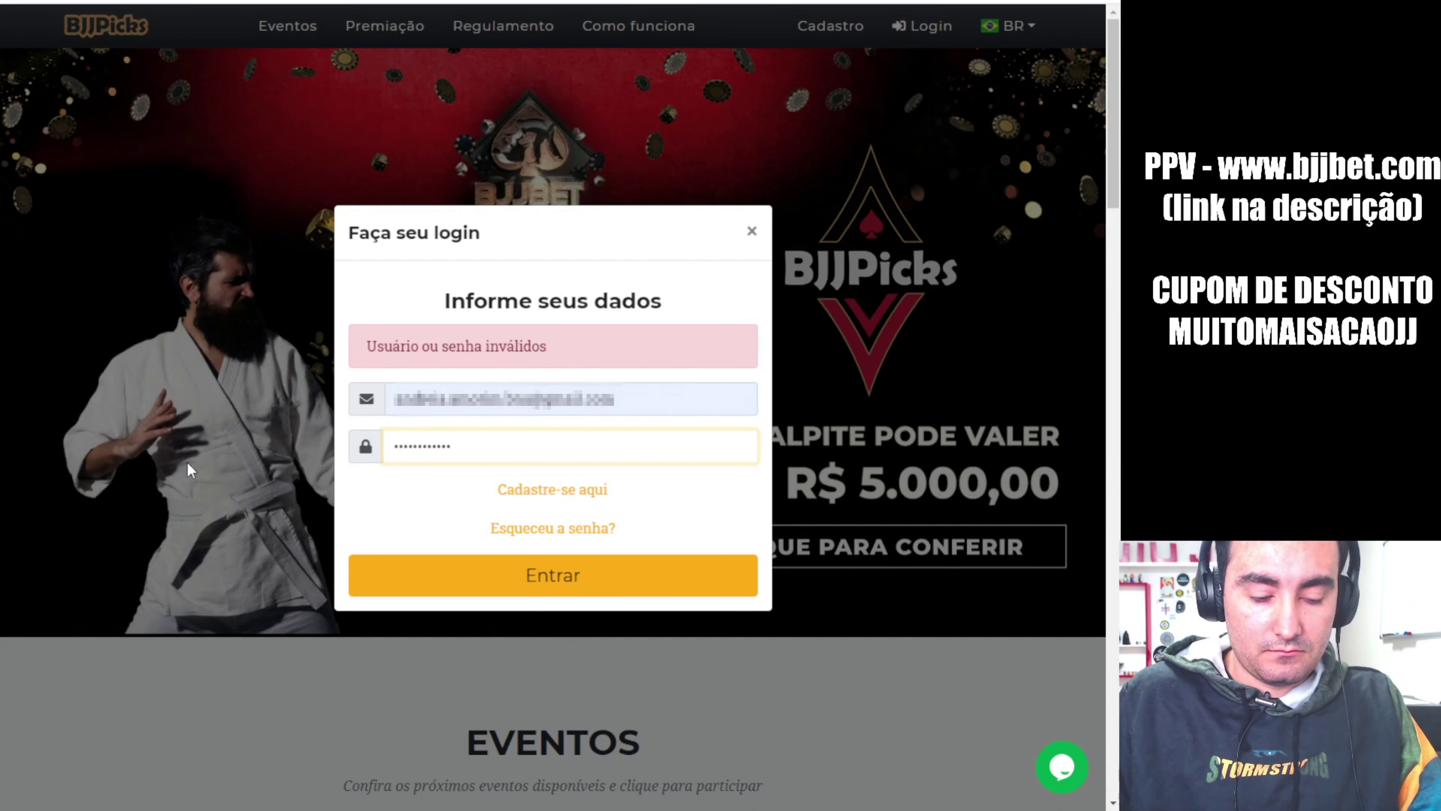
key(Return)
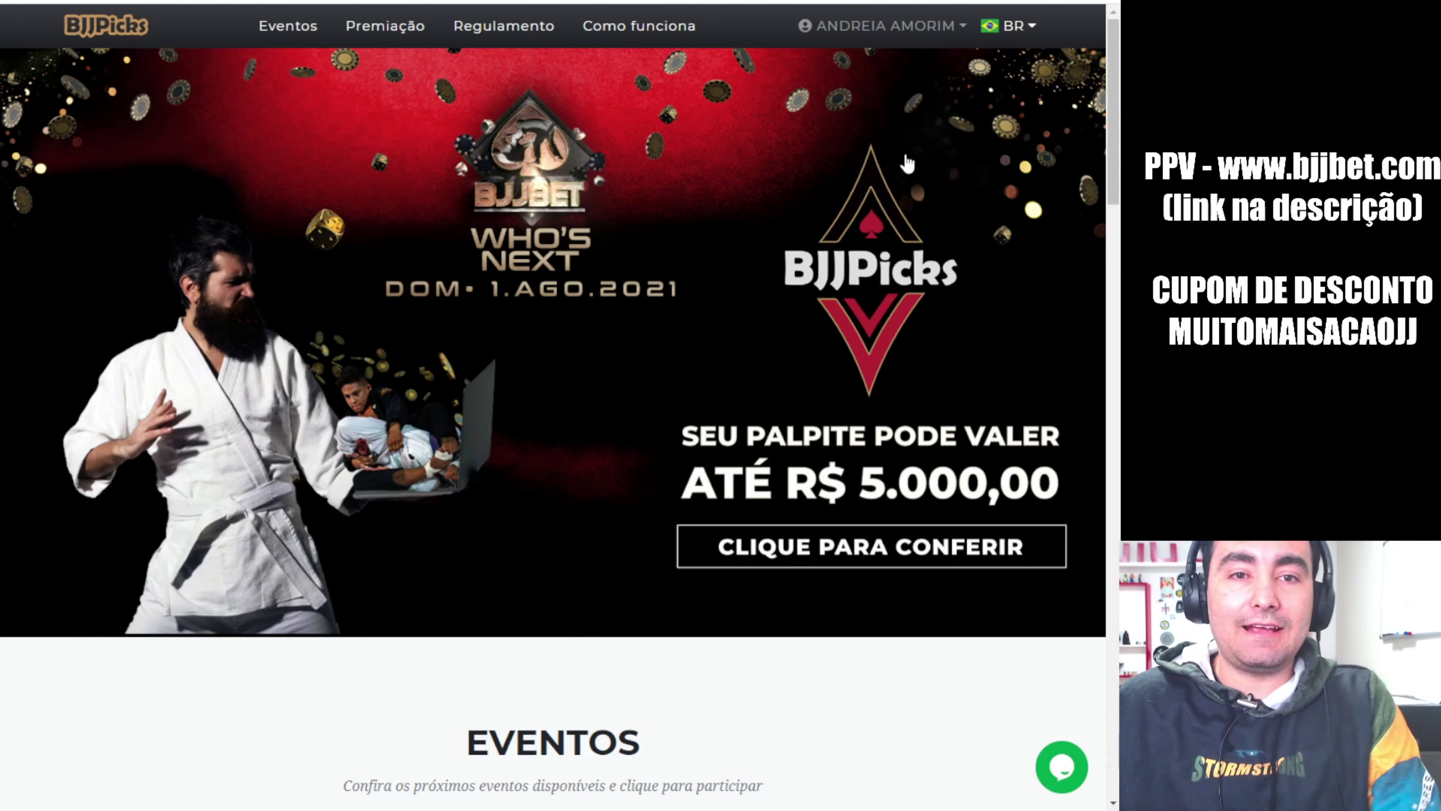
click(932, 31)
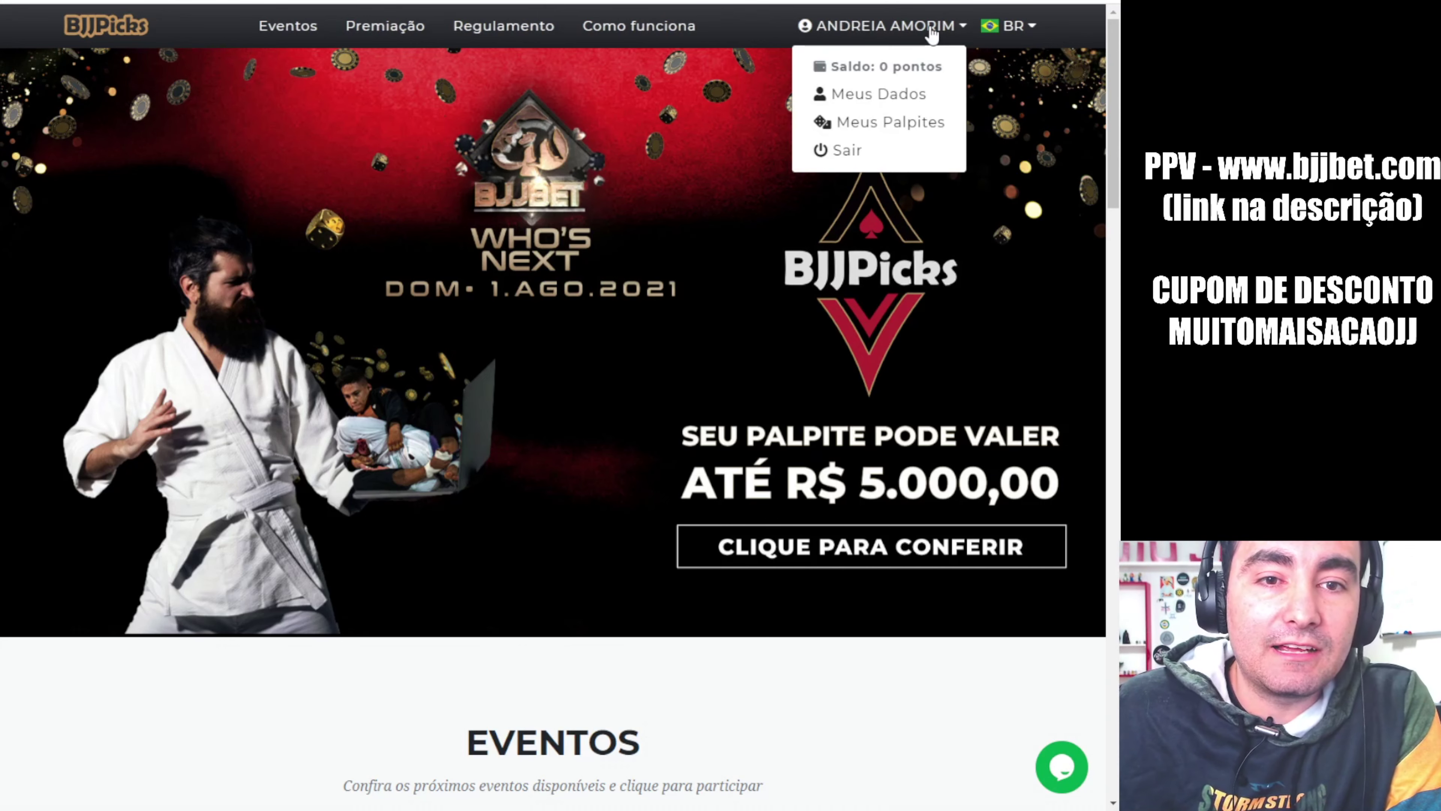